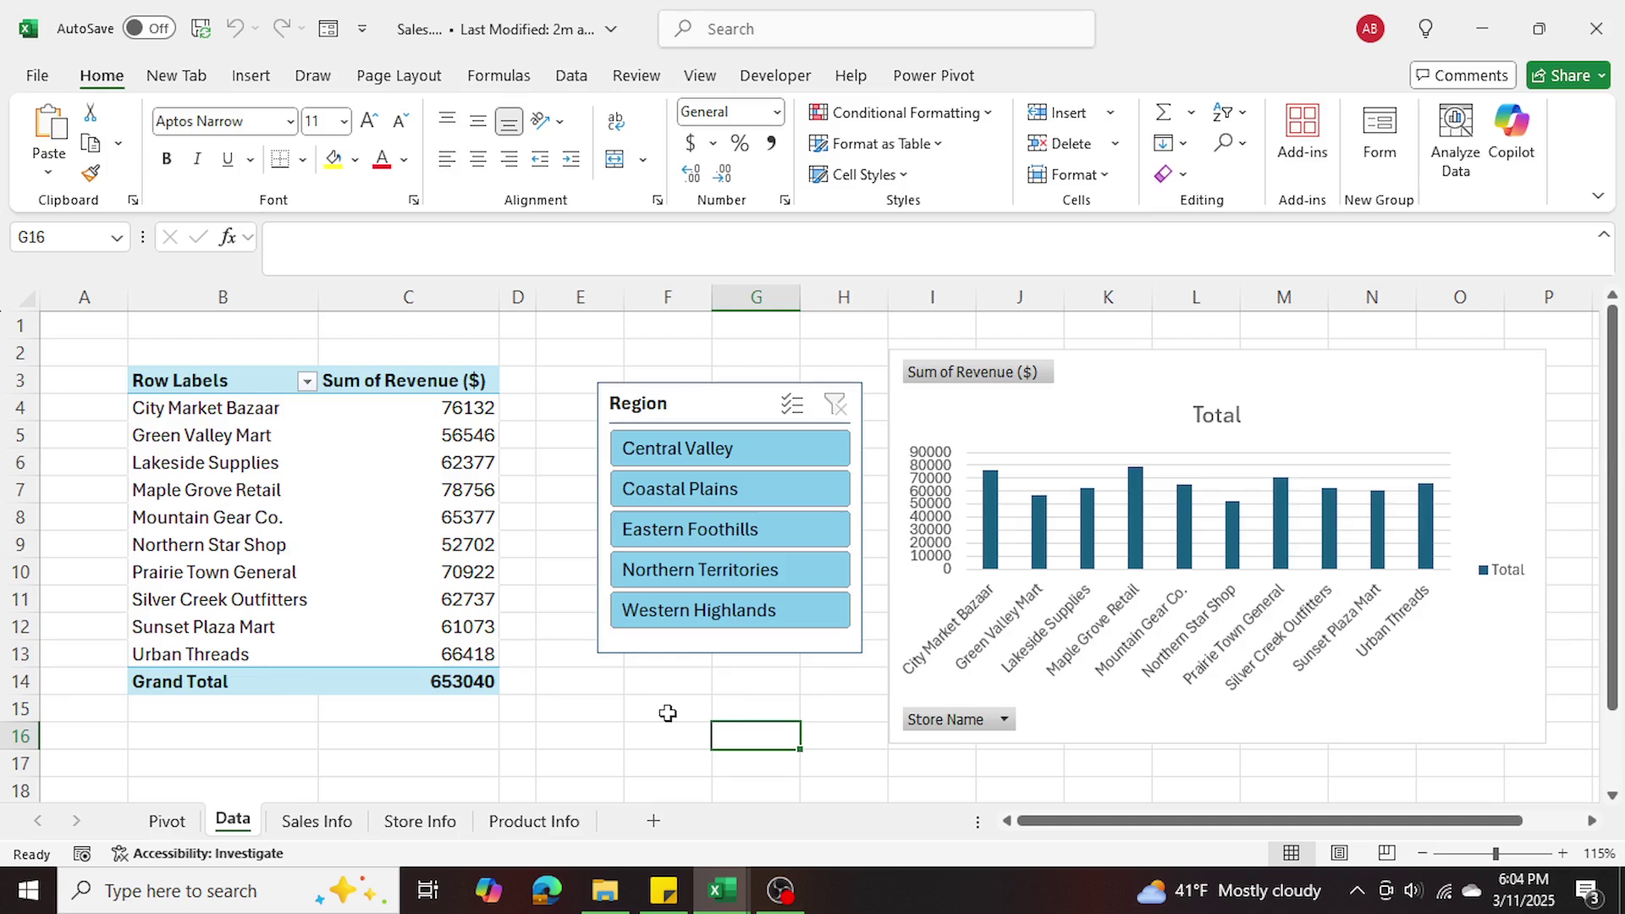
left_click(604, 714)
left_click(493, 764)
left_click(658, 741)
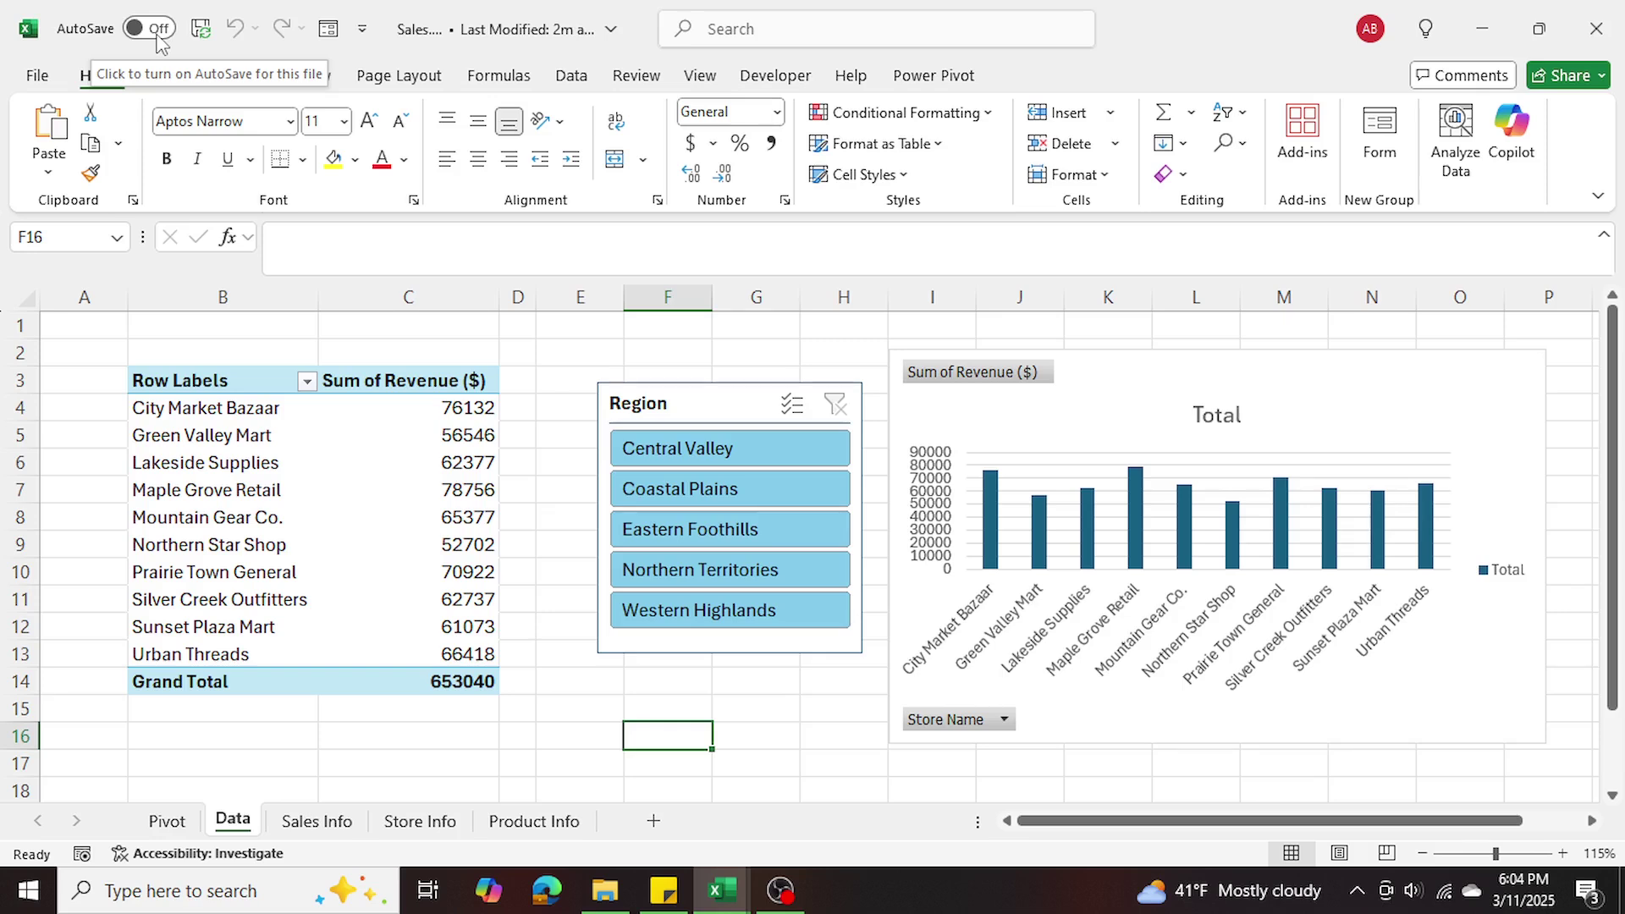
left_click(478, 36)
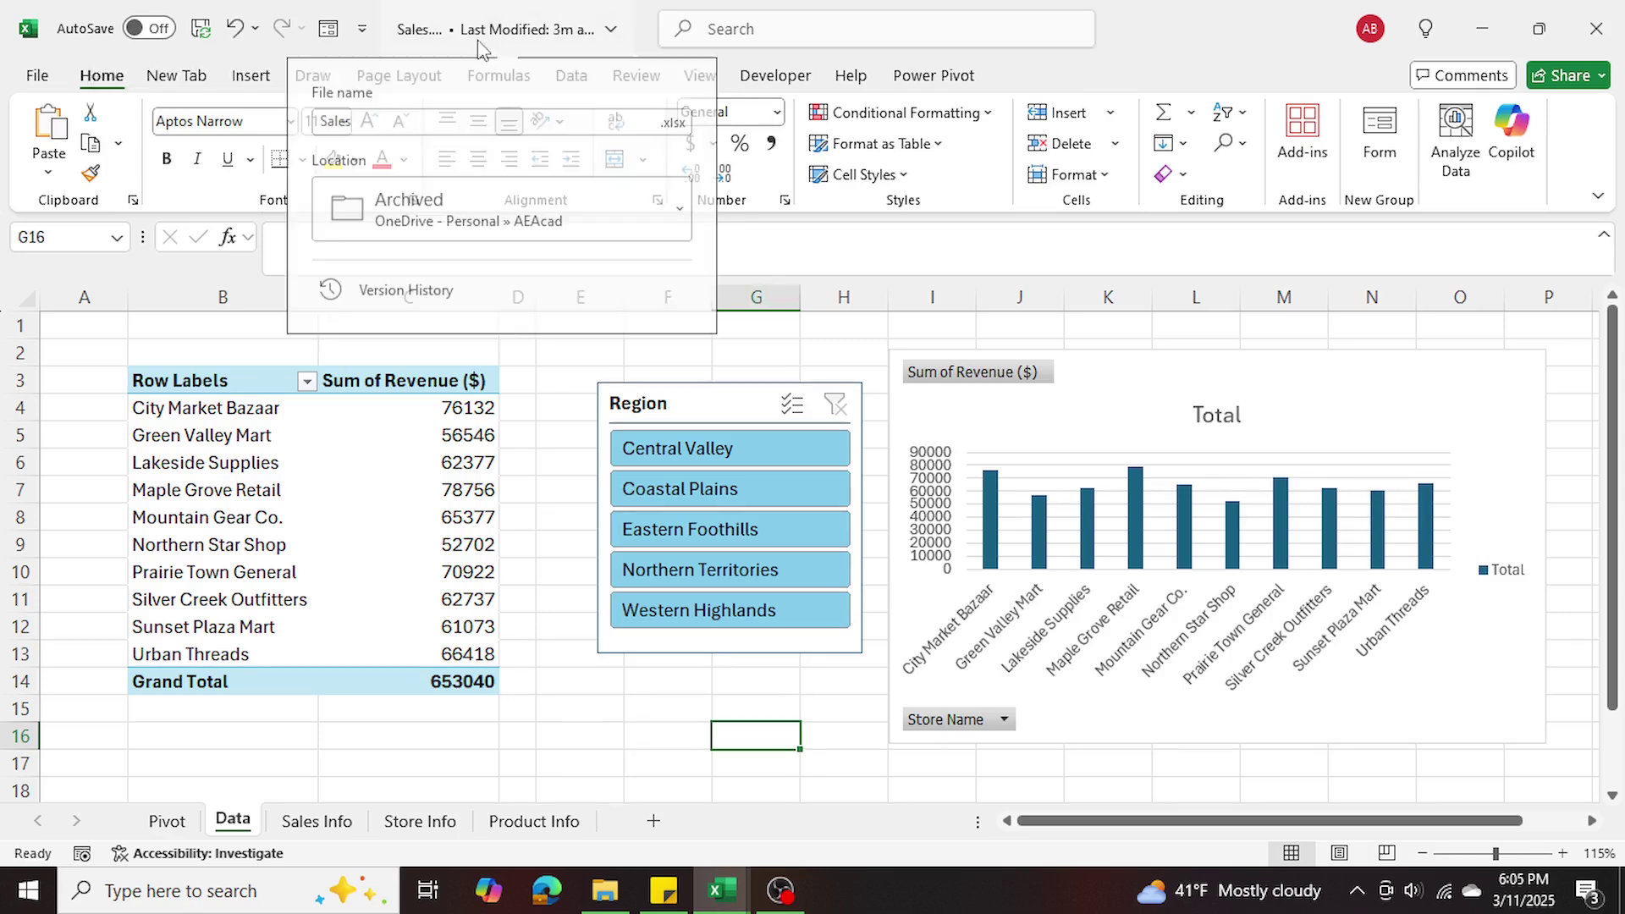
left_click(581, 467)
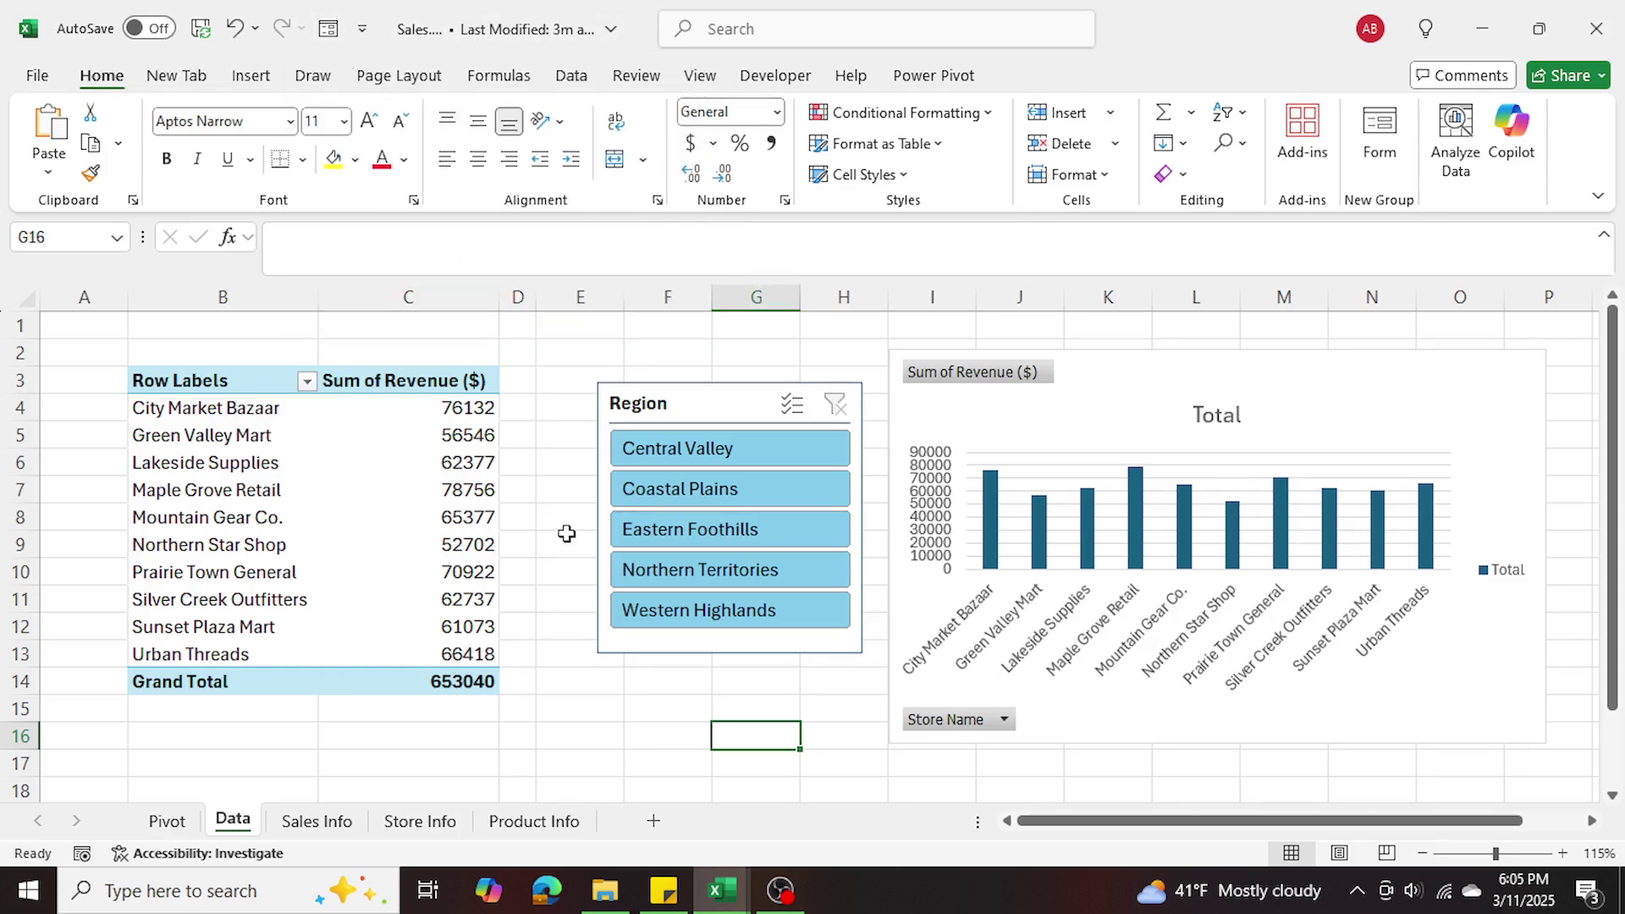
left_click(565, 708)
left_click(727, 741)
left_click(693, 735)
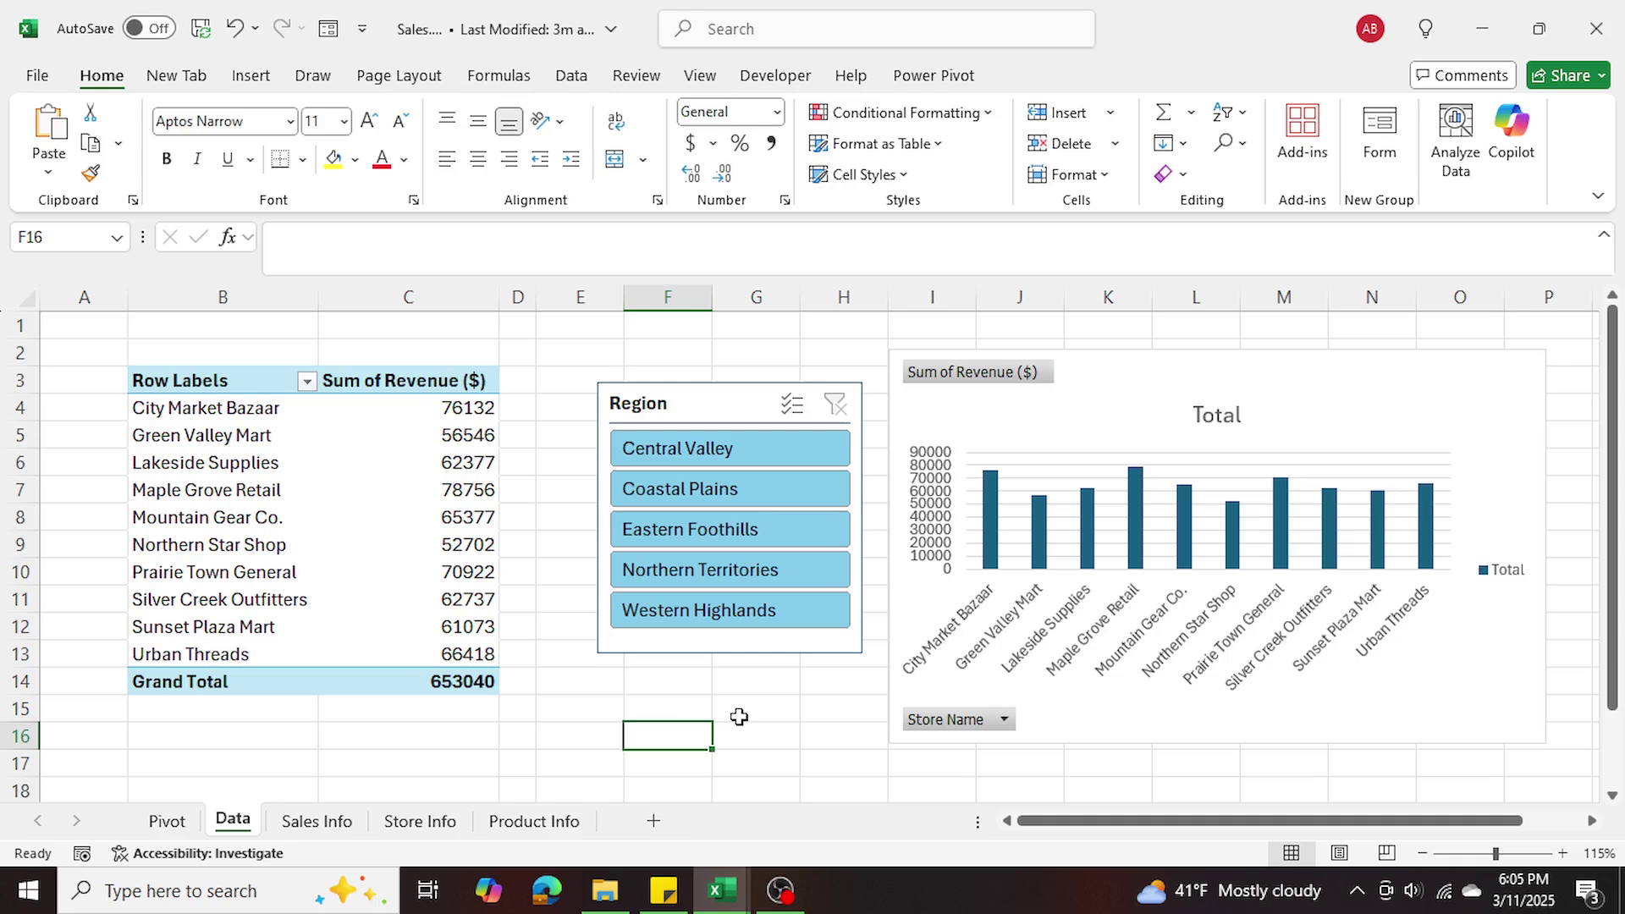
- Delete the Data sheet and close the Sales.xlsx workbook without saving the changes
right_click(236, 834)
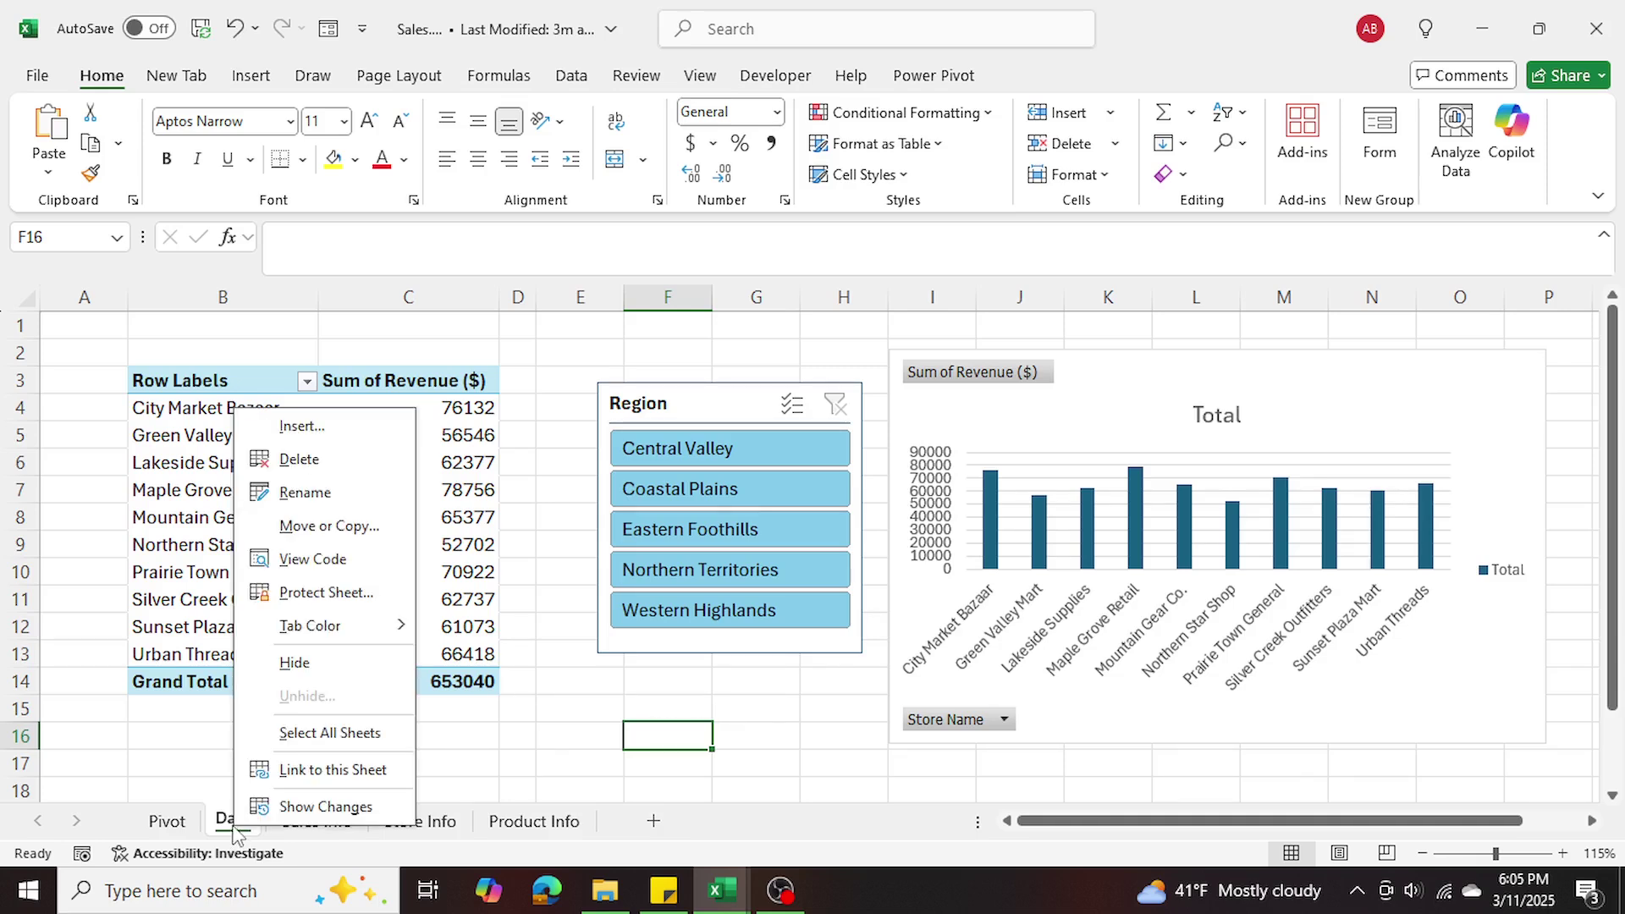
left_click(317, 468)
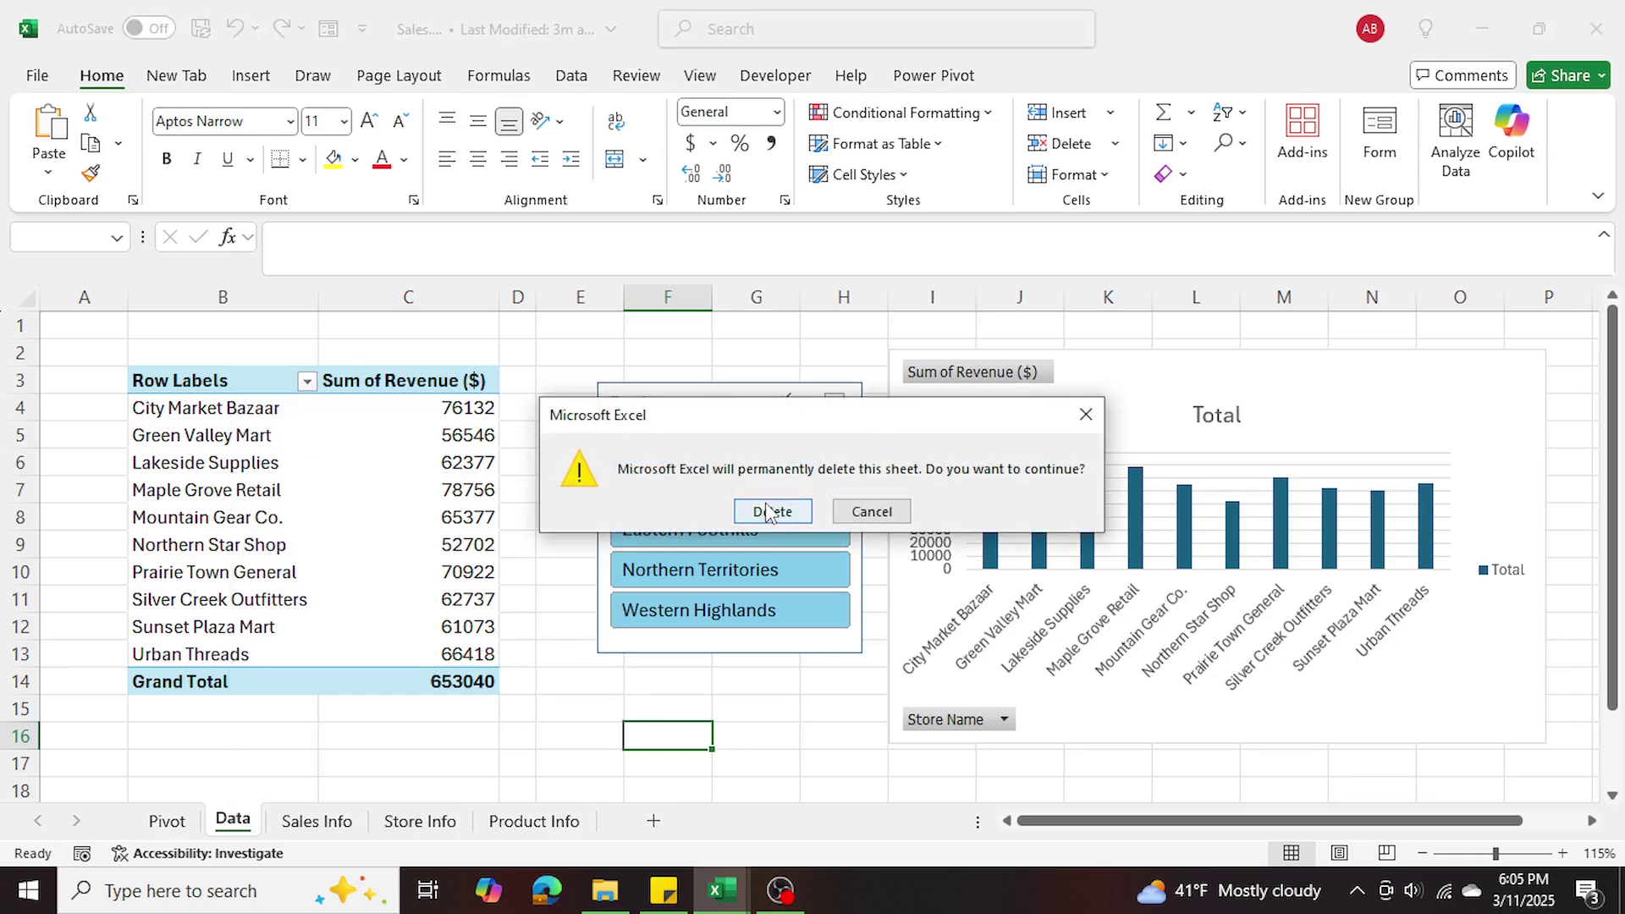
left_click(768, 512)
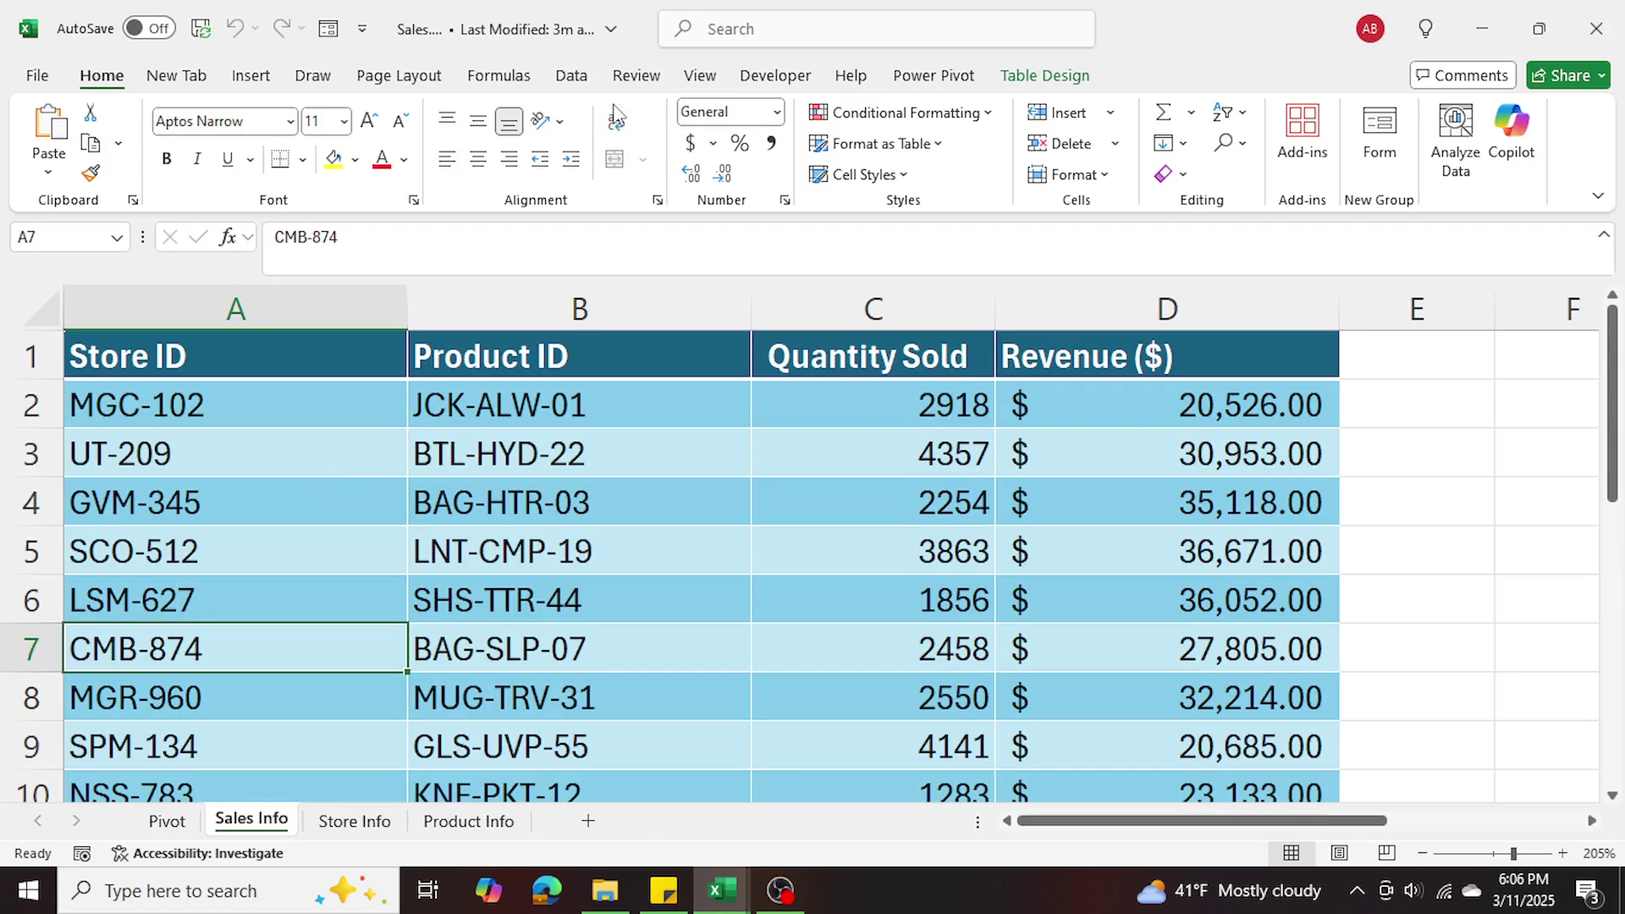
left_click(1579, 30)
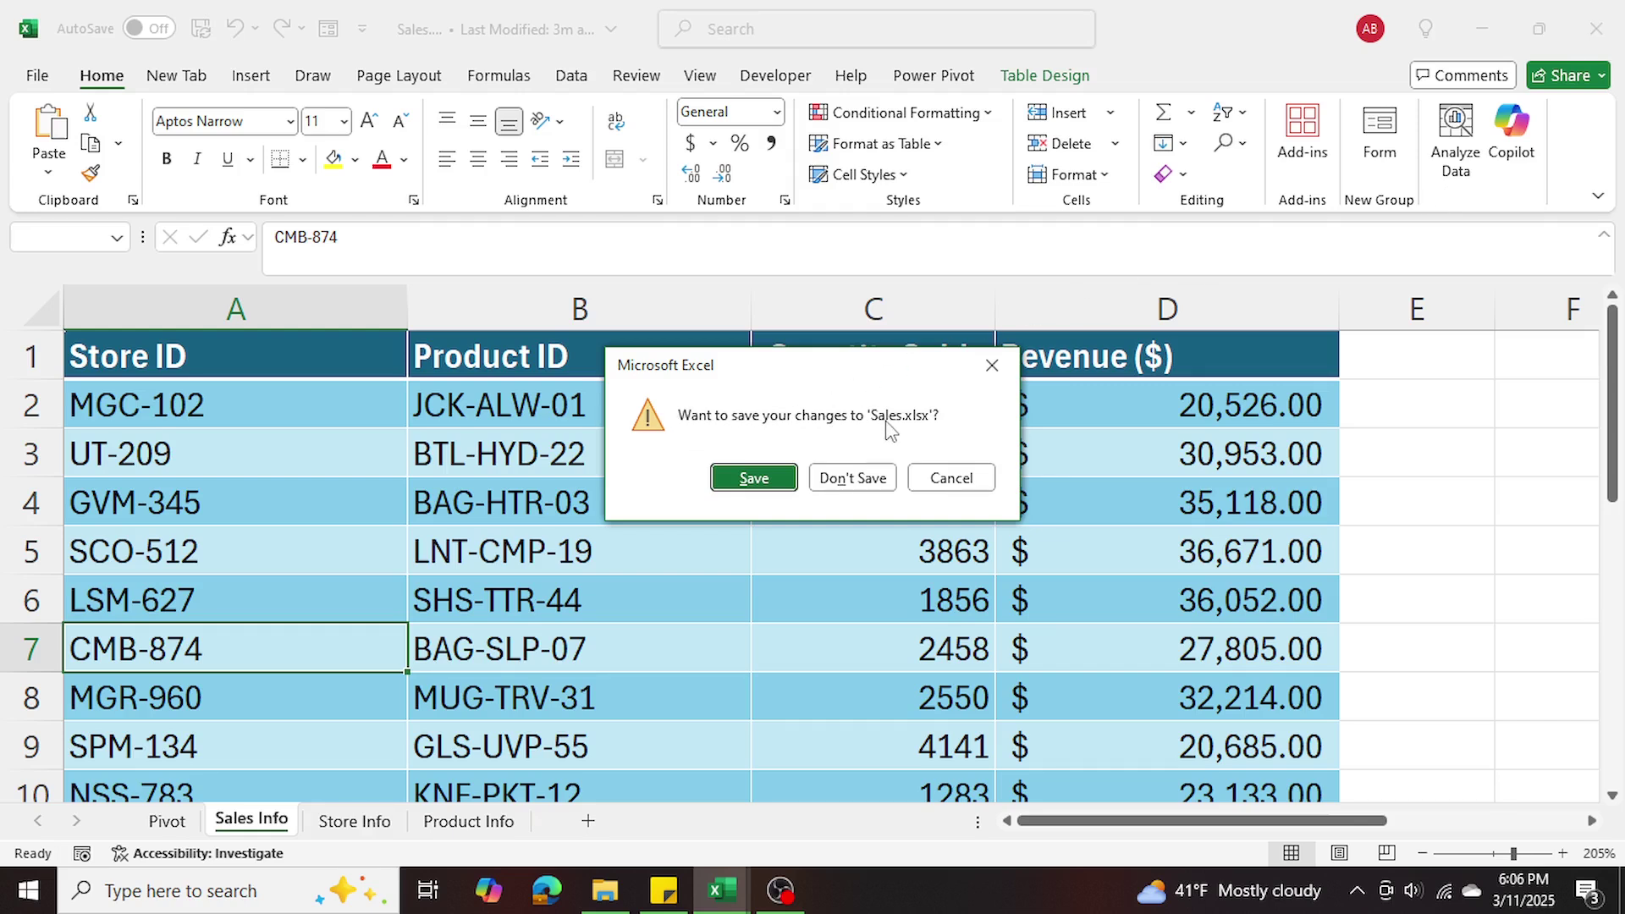
left_click(861, 479)
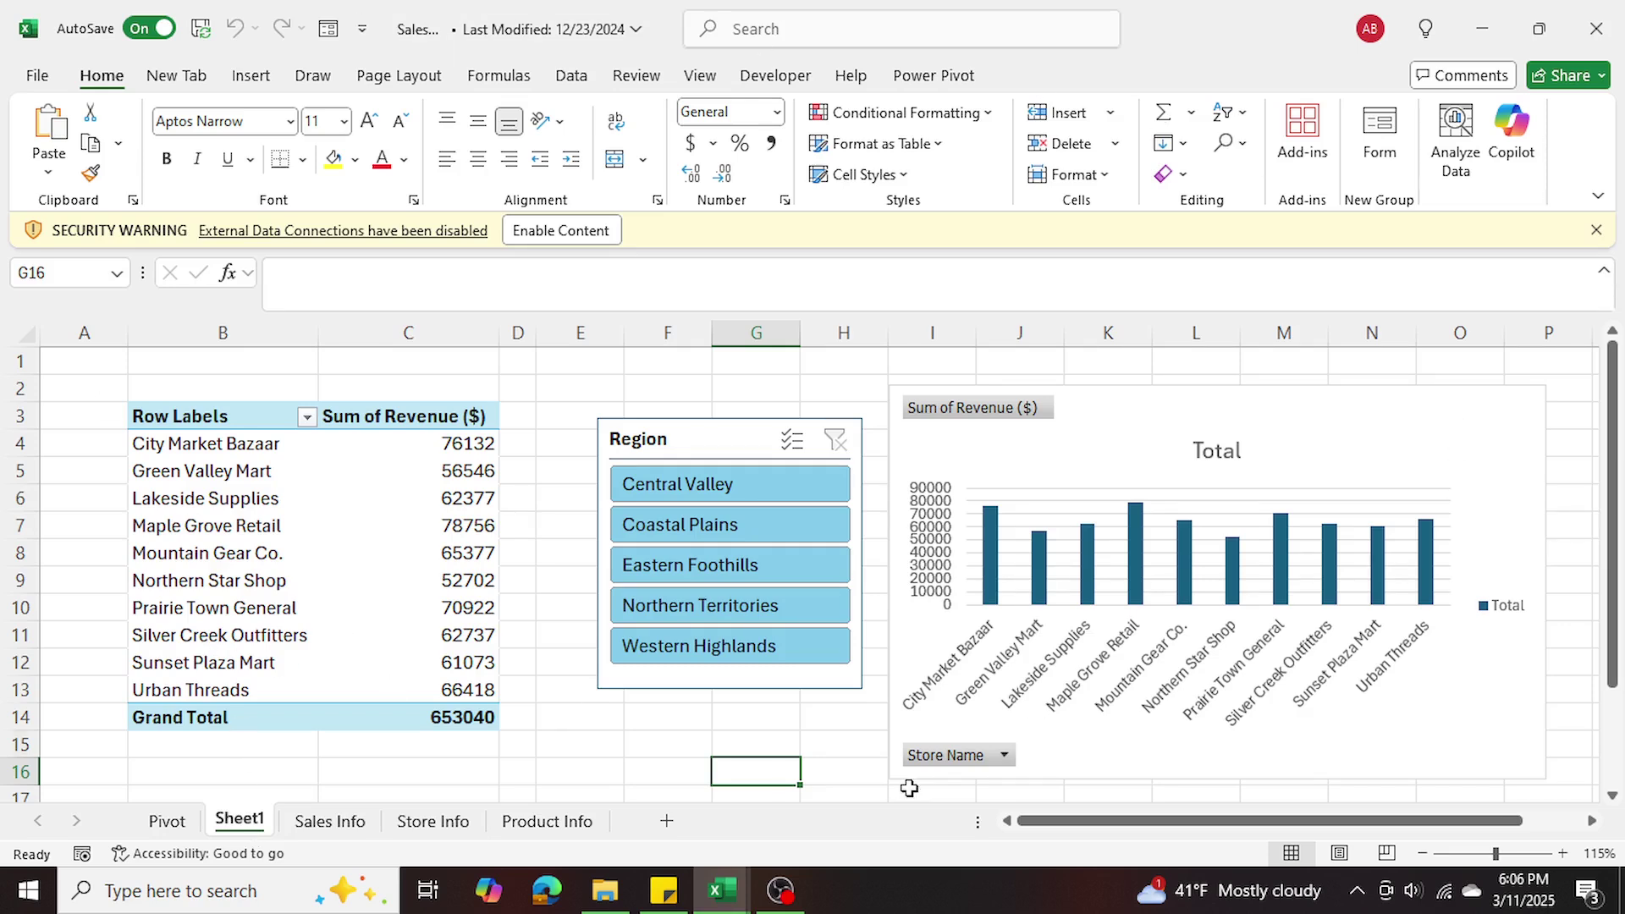
- Dismiss the security warning about disabled external data connections
left_click(682, 748)
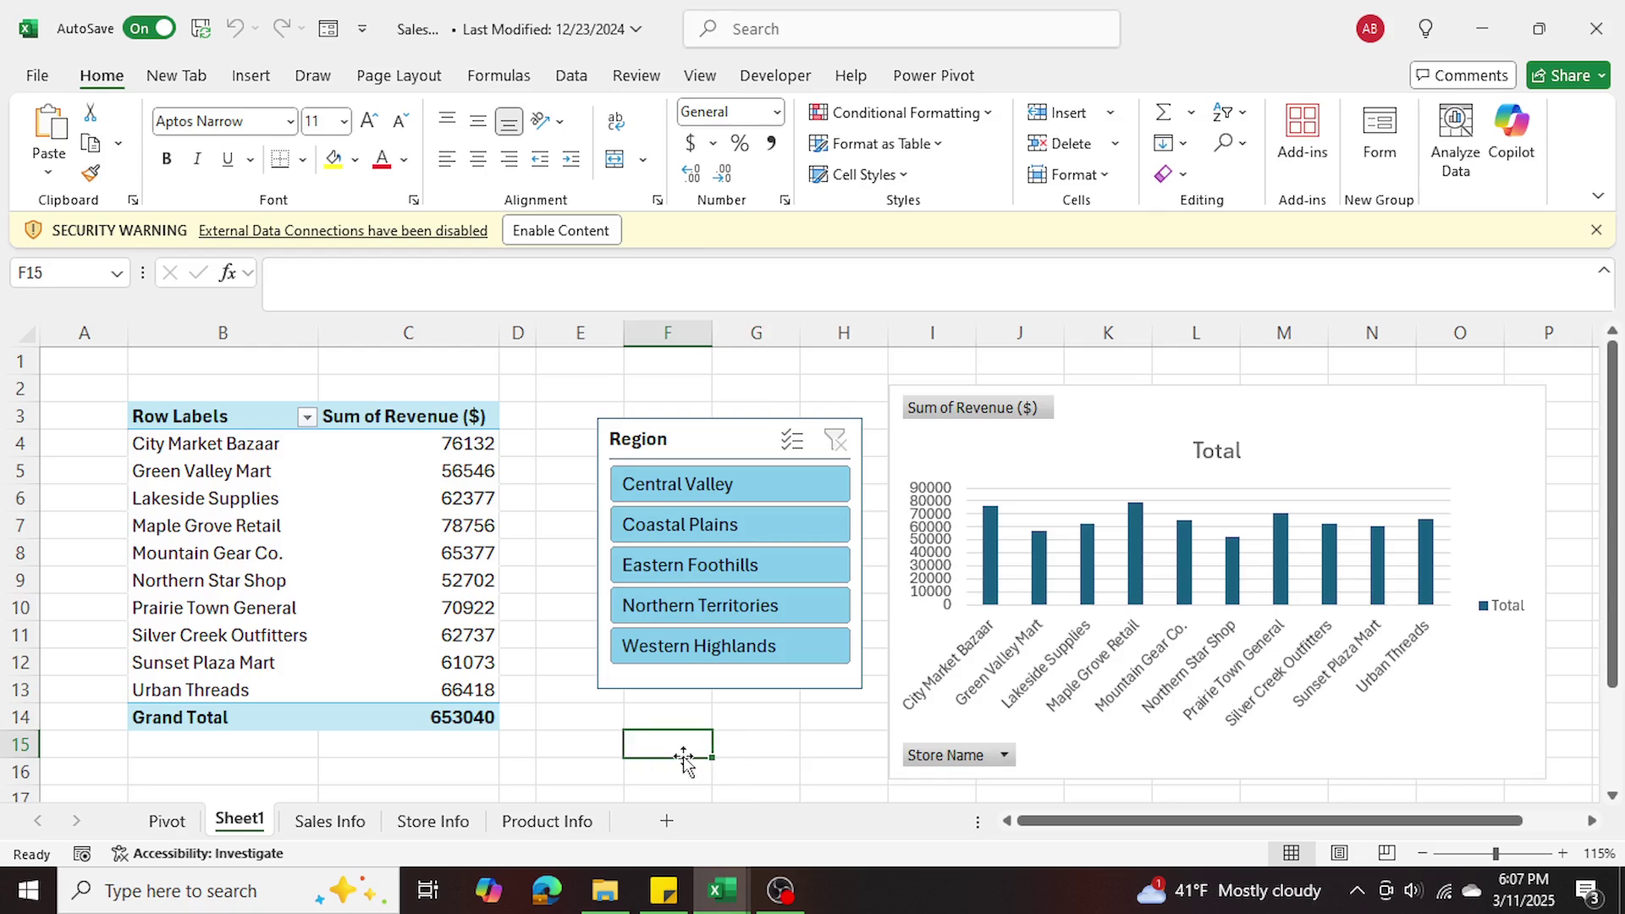
left_click(772, 752)
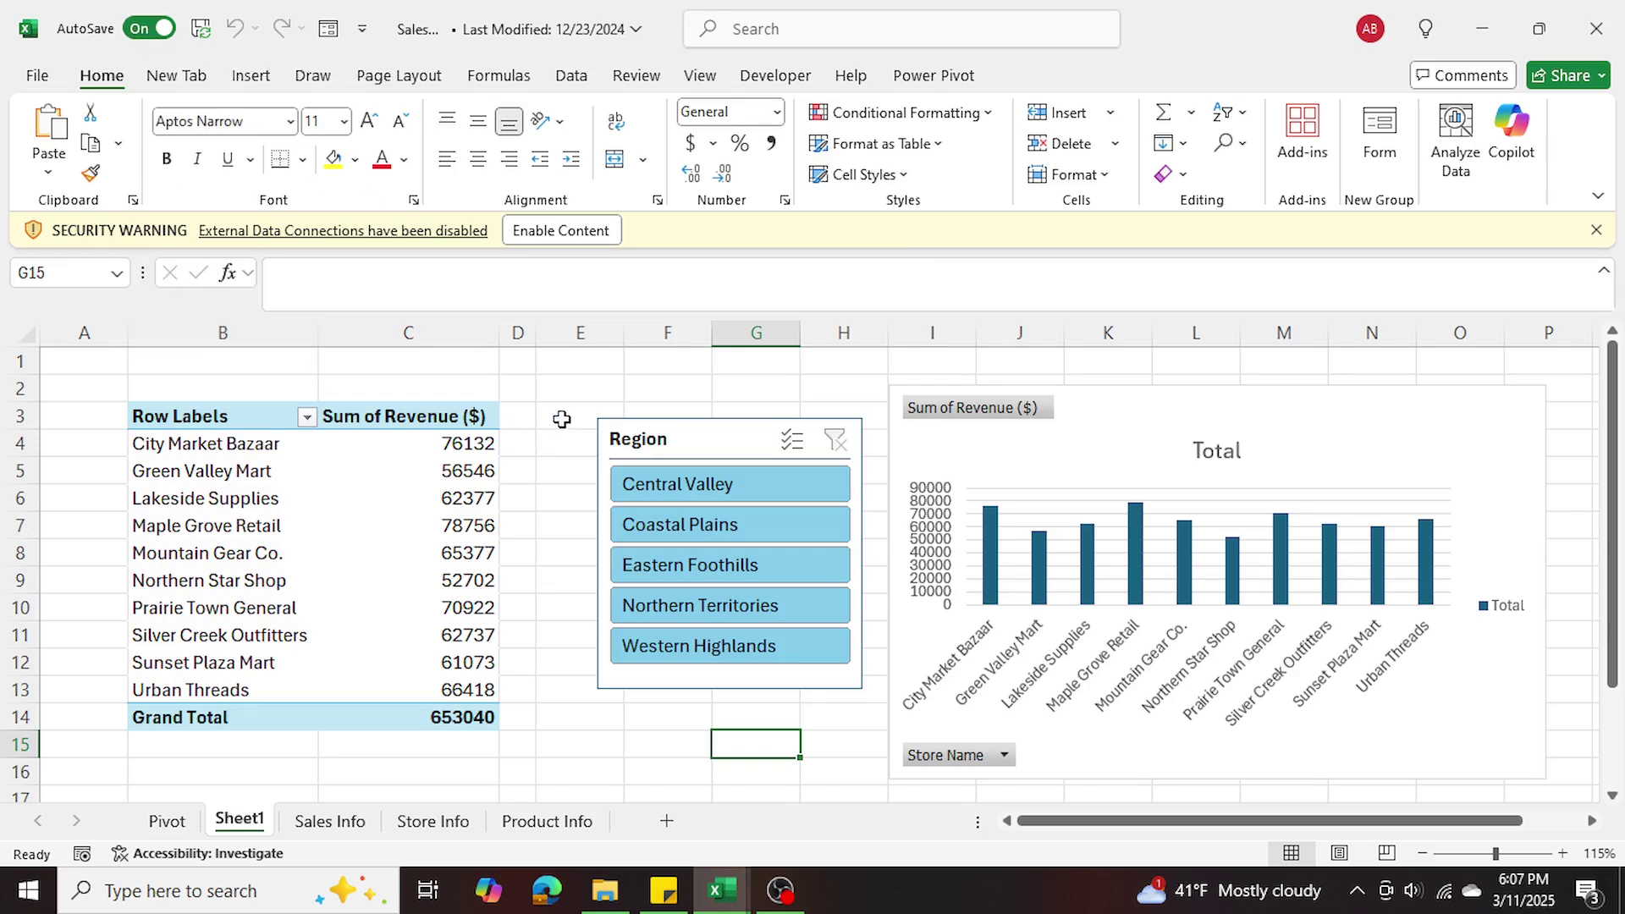
left_click(1595, 230)
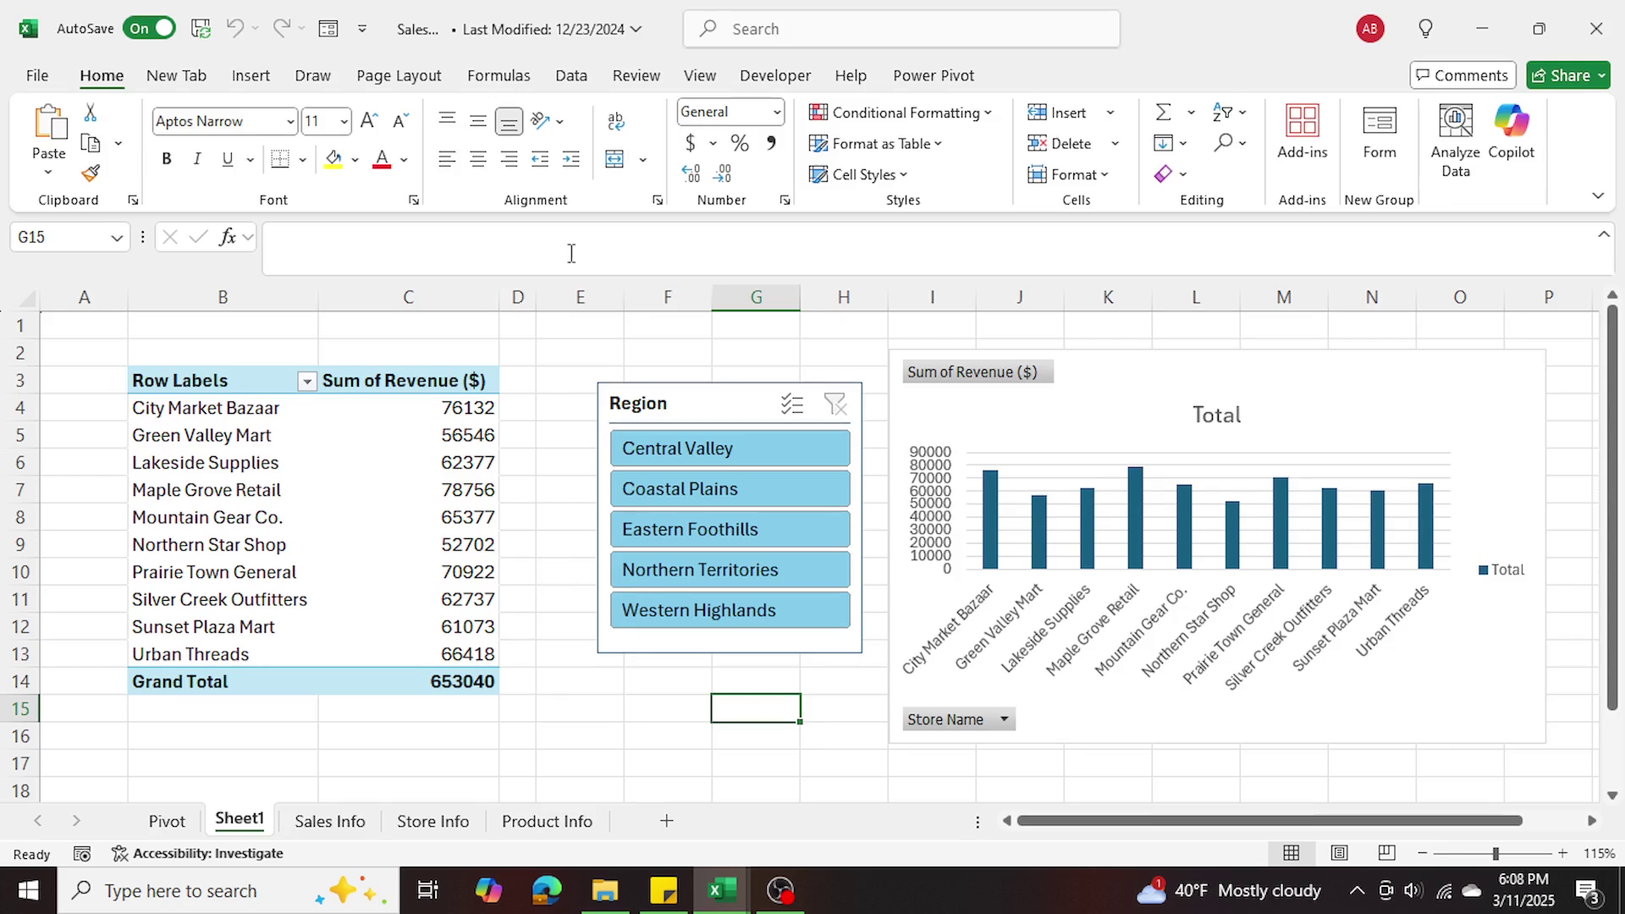
- Open the Sales workbook's version history and view the version from December 22, 2024, 9:33 PM
left_click(523, 35)
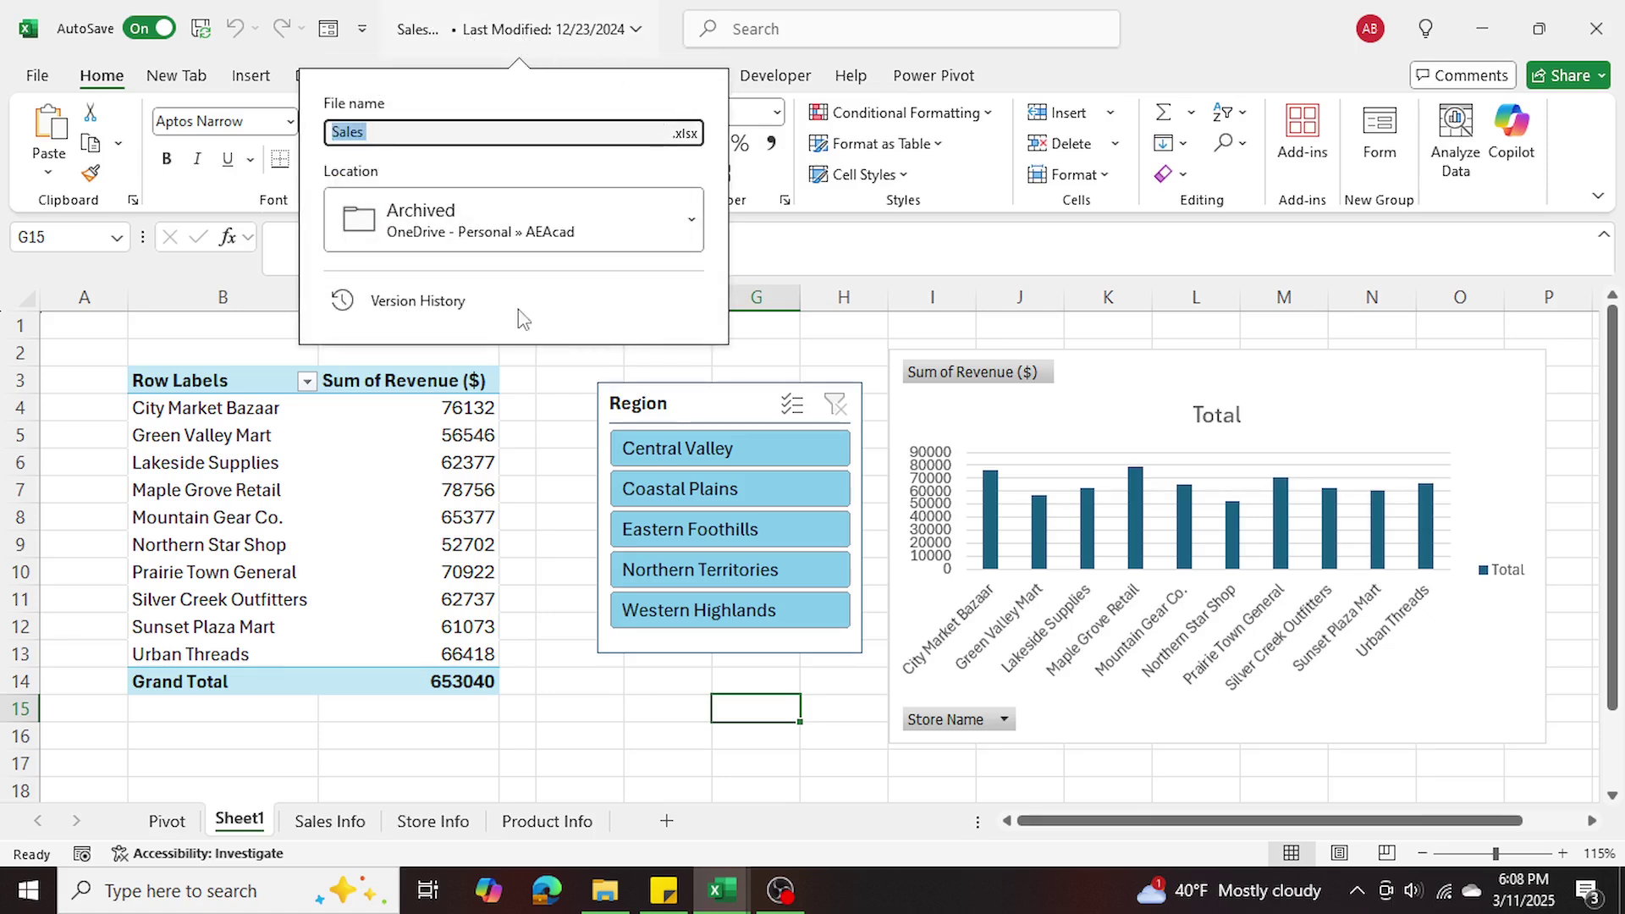
left_click(413, 315)
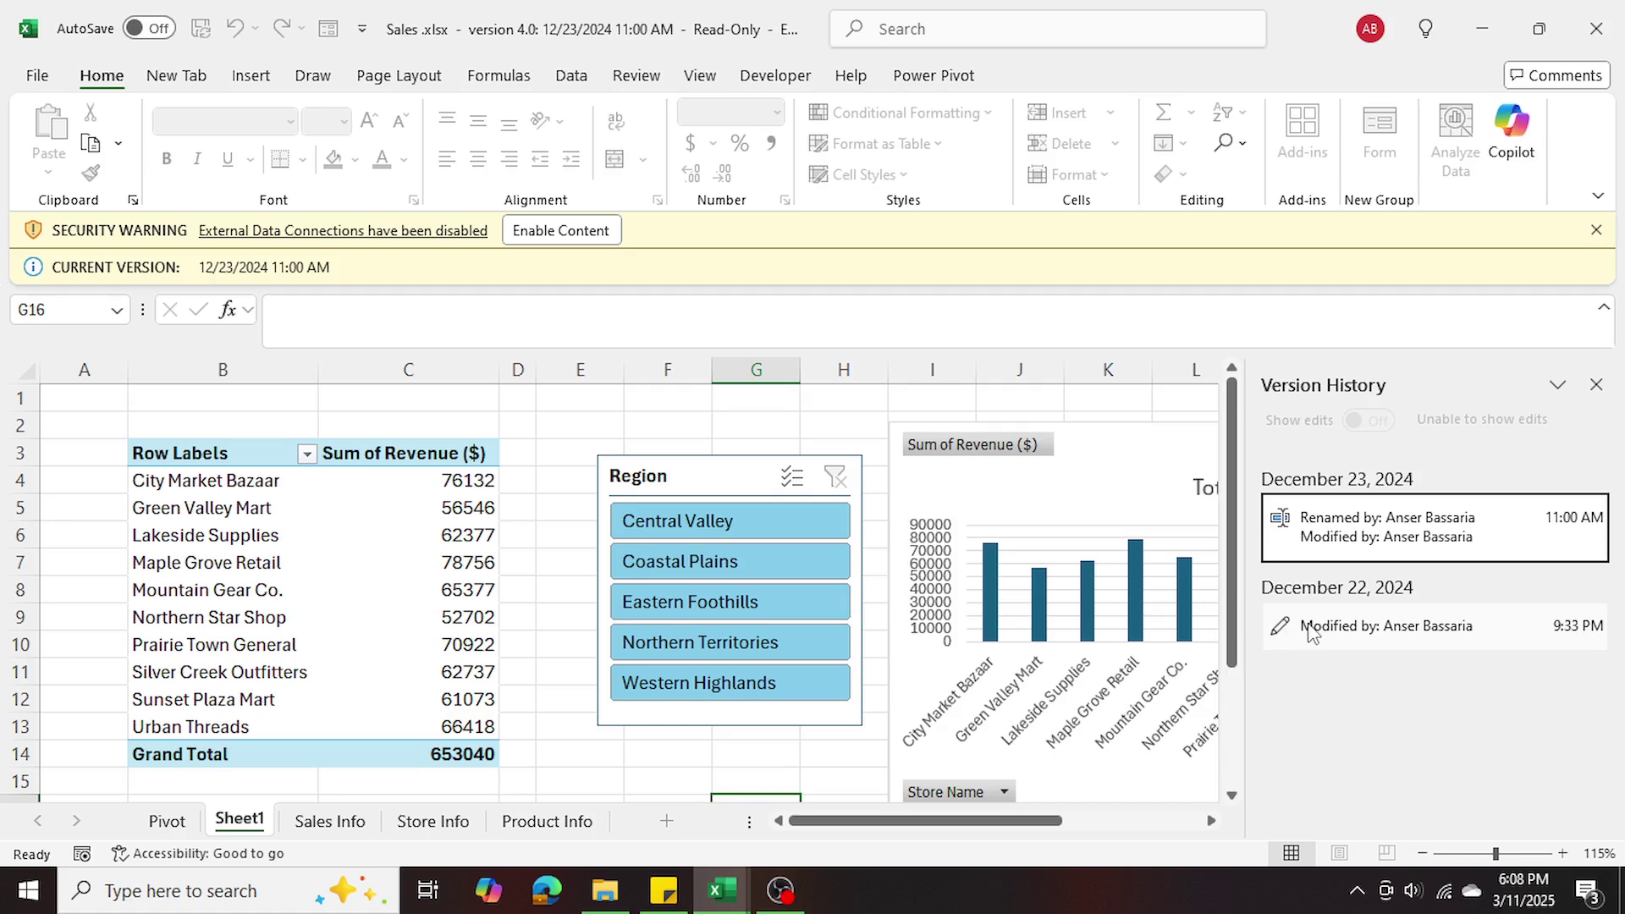
left_click(1426, 631)
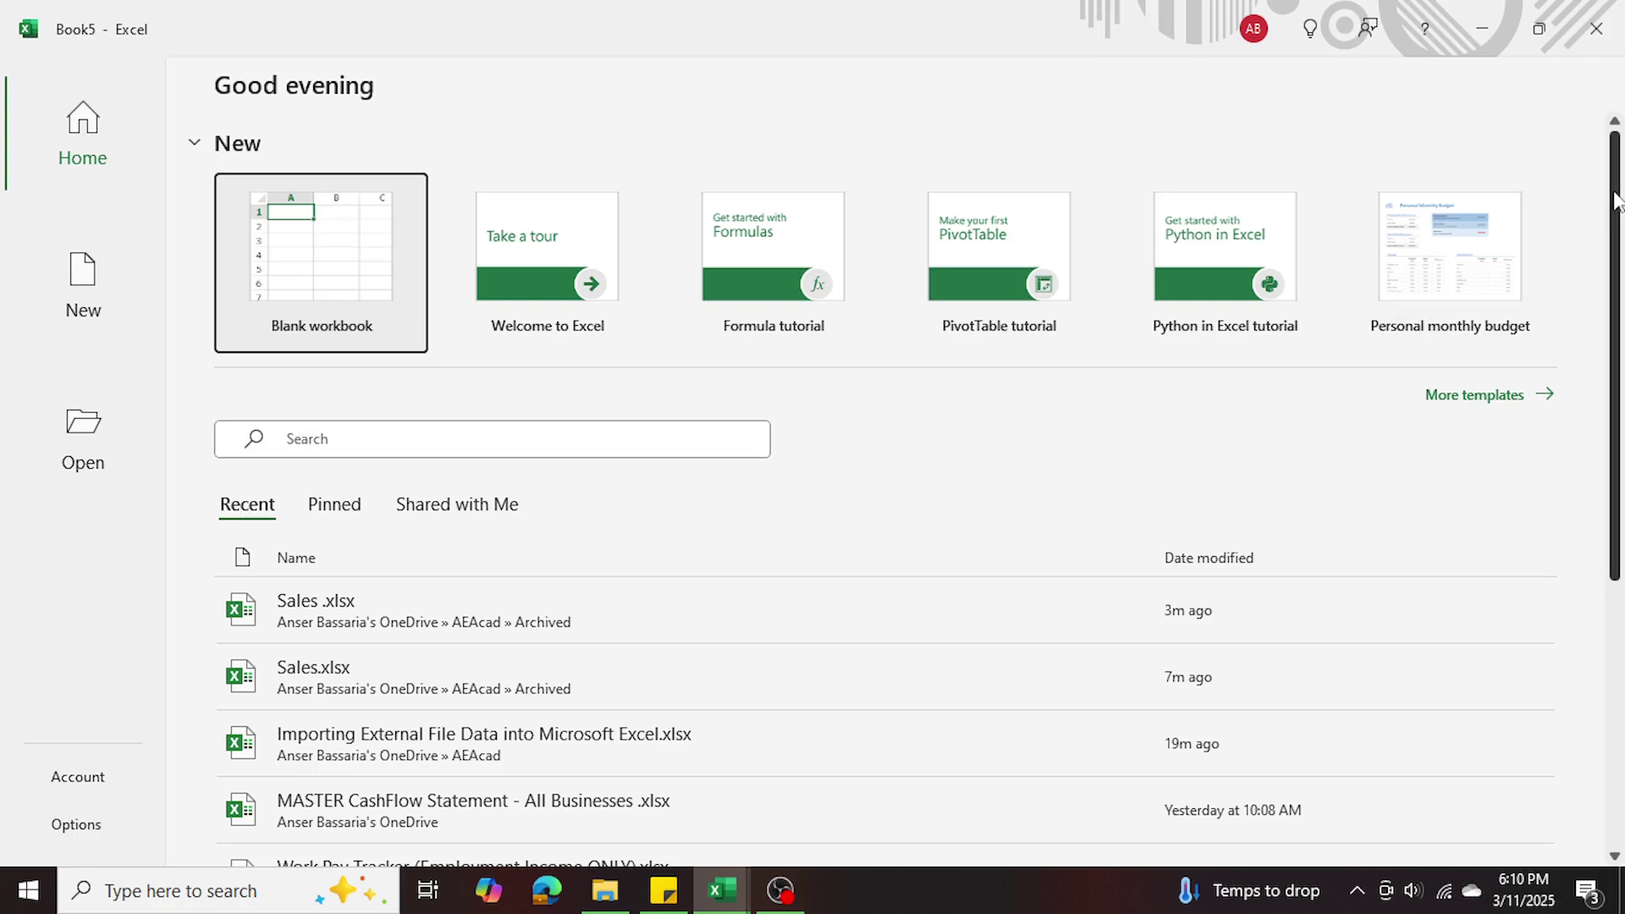
- Open the full list of recent workbooks and bring up the recovery of unsaved workbooks
left_click_drag(1615, 199, 1615, 466)
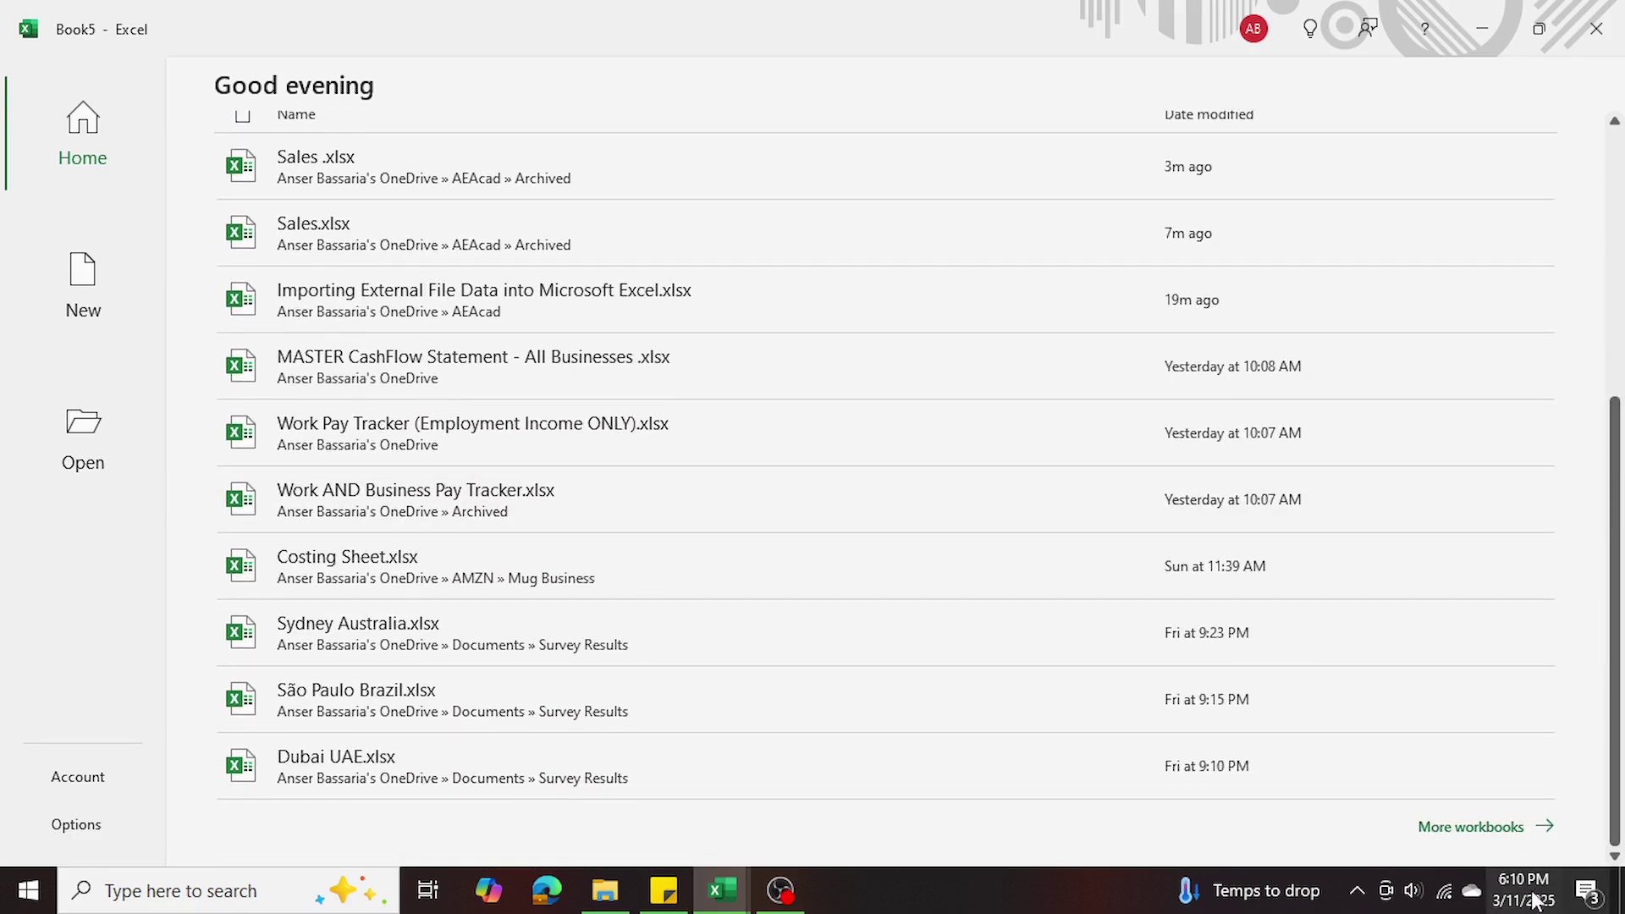
left_click(1489, 826)
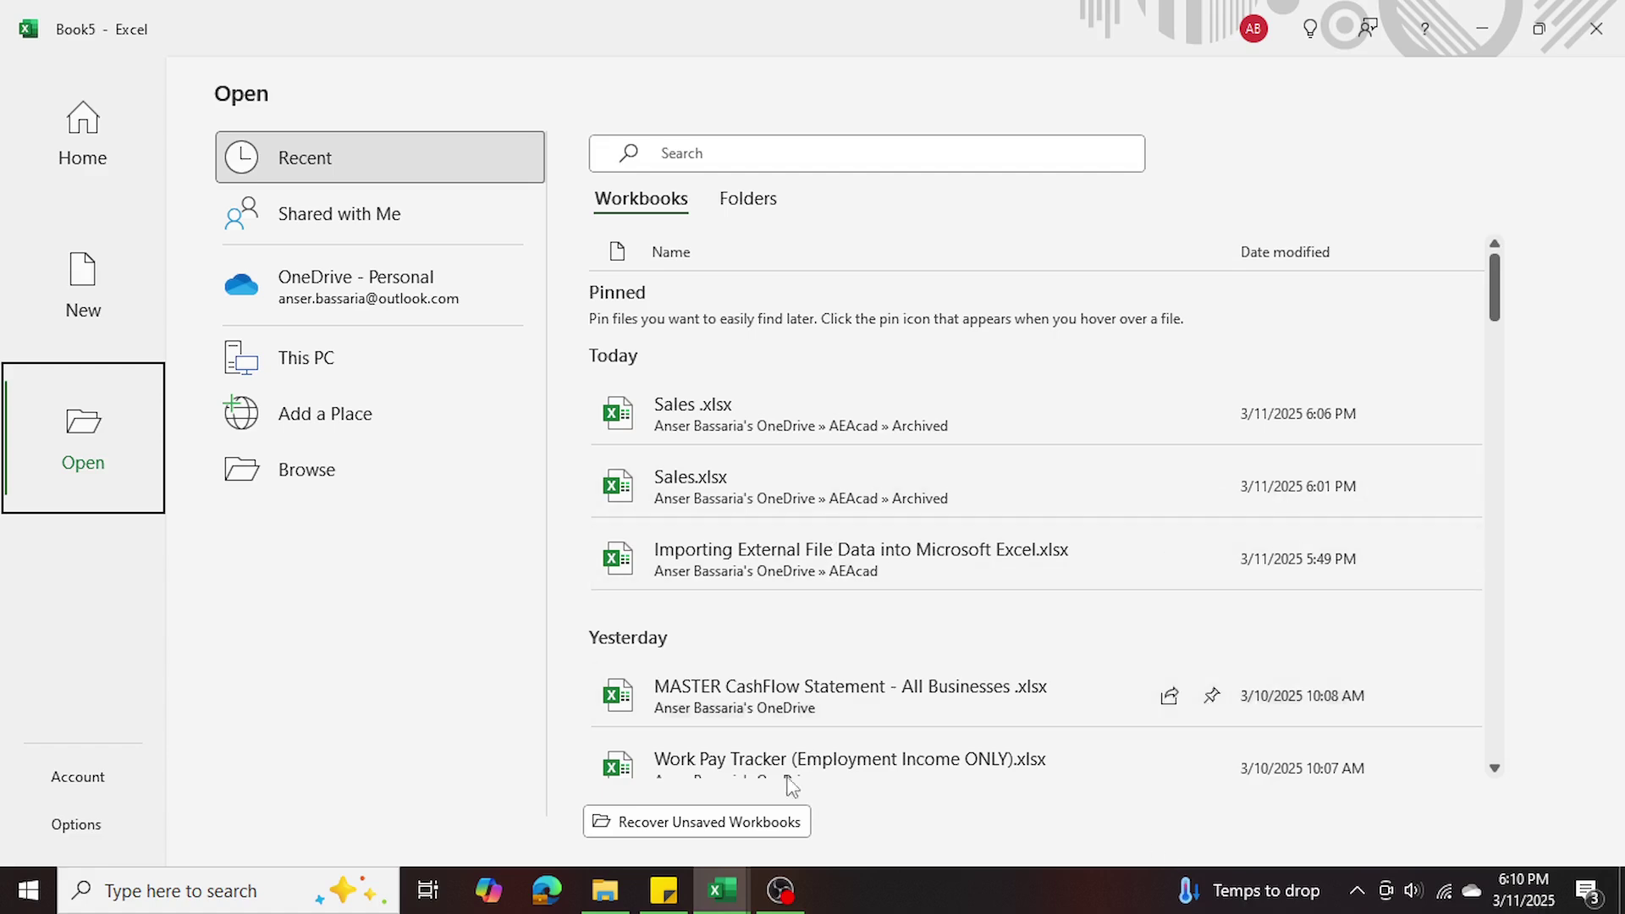
key("Escape")
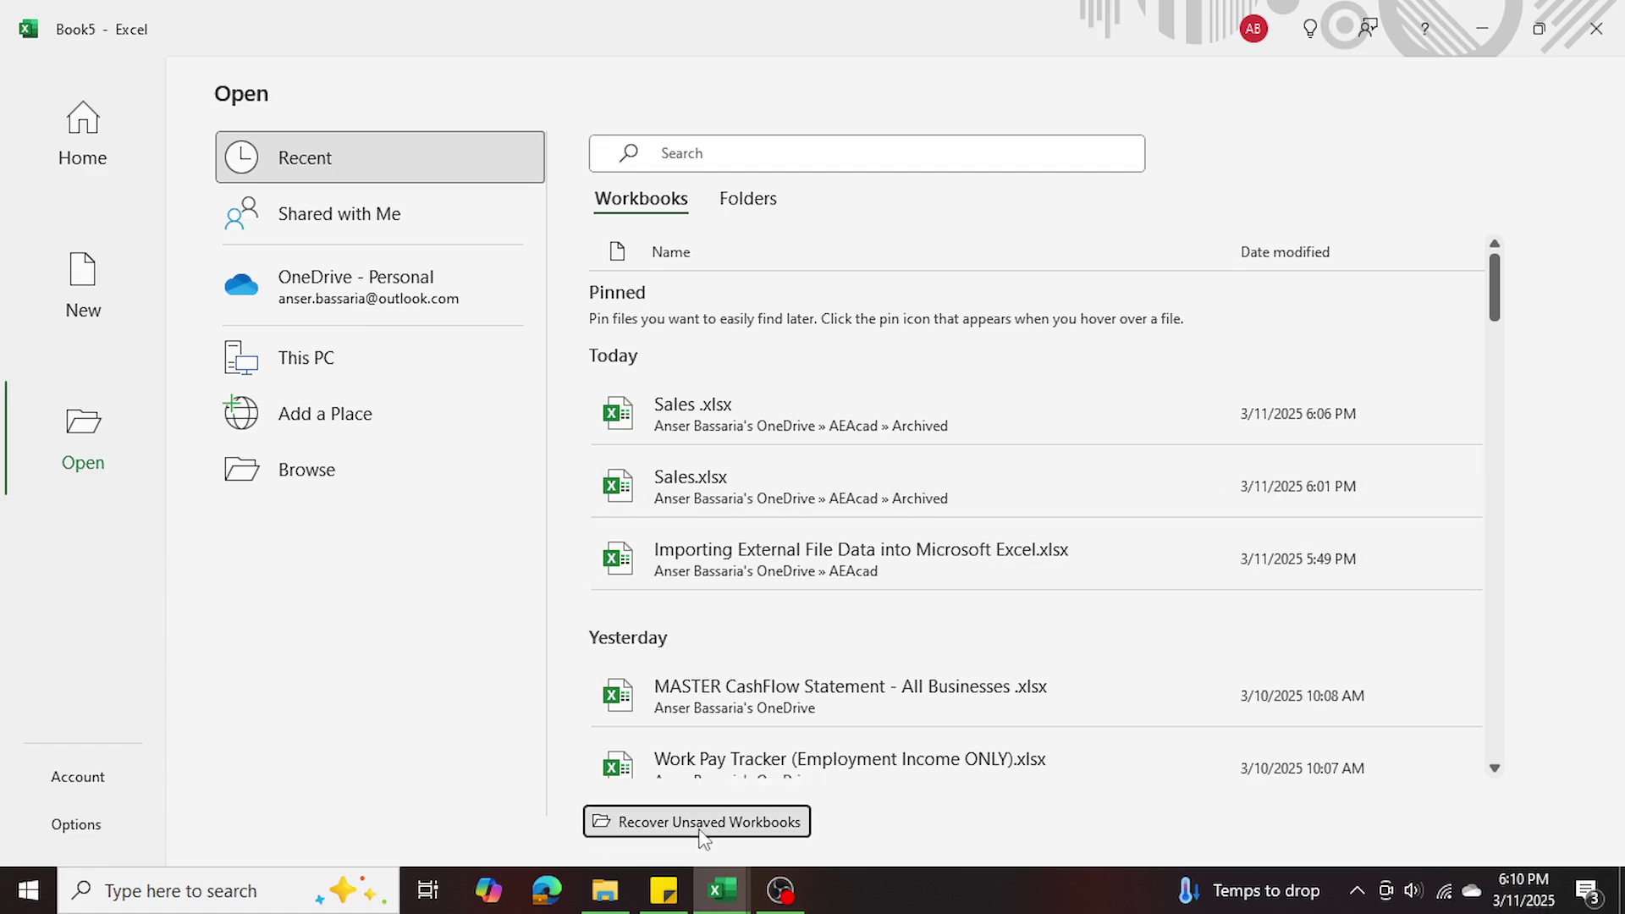
key("ctrl+F12")
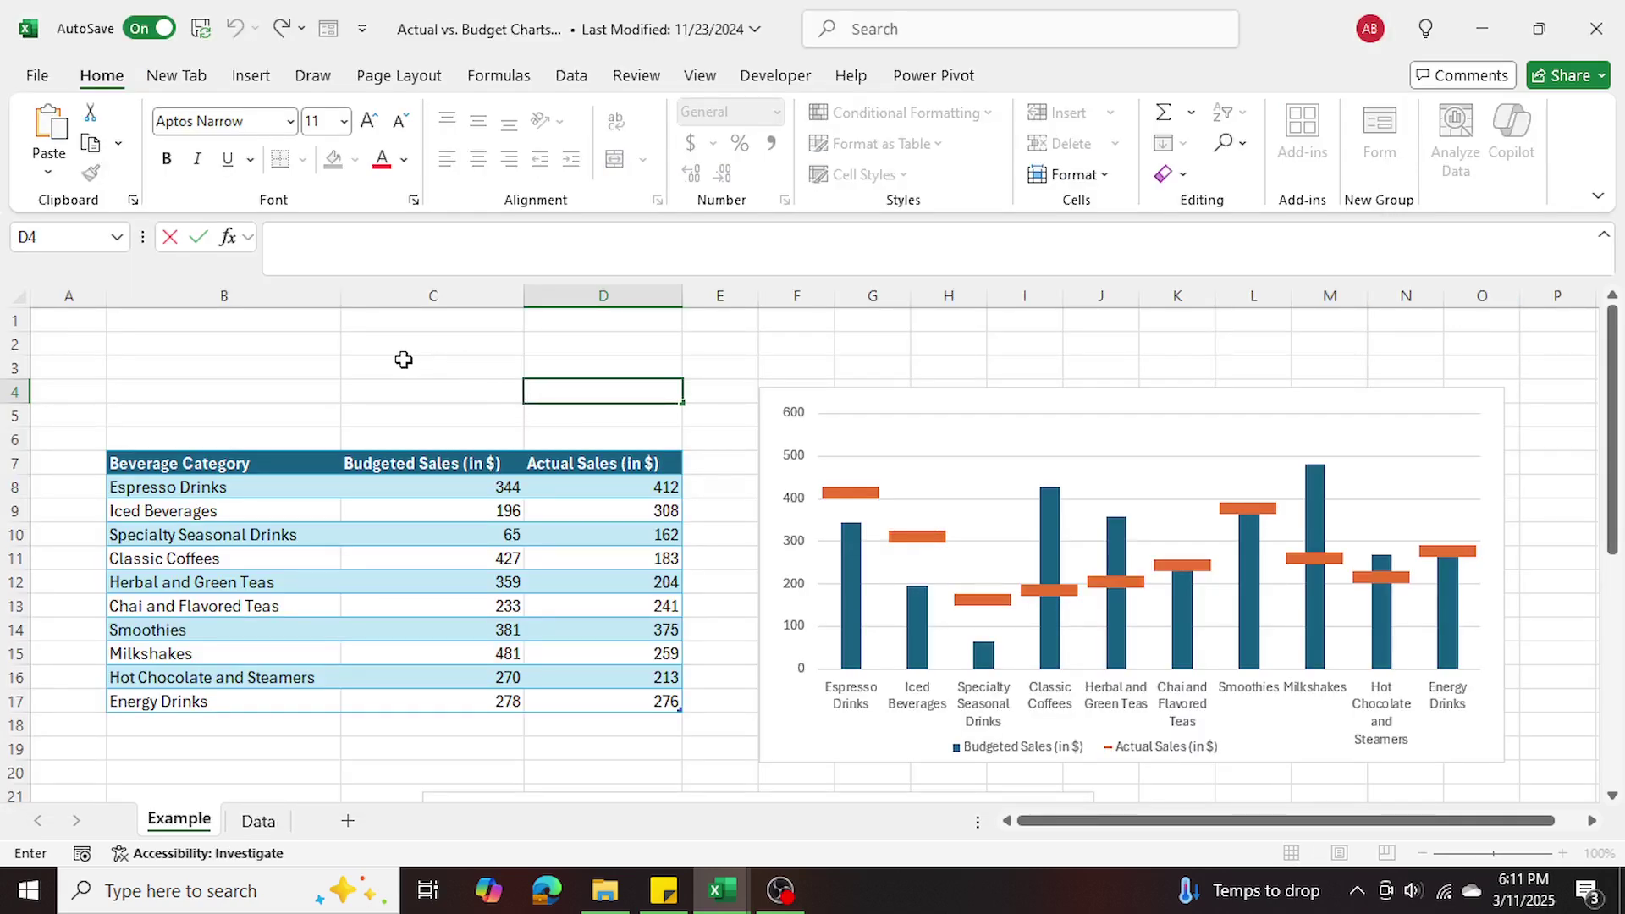
- Leave cell editing in the Actual vs. Budget Charts workbook and open the Save settings in Excel Options
left_click(335, 361)
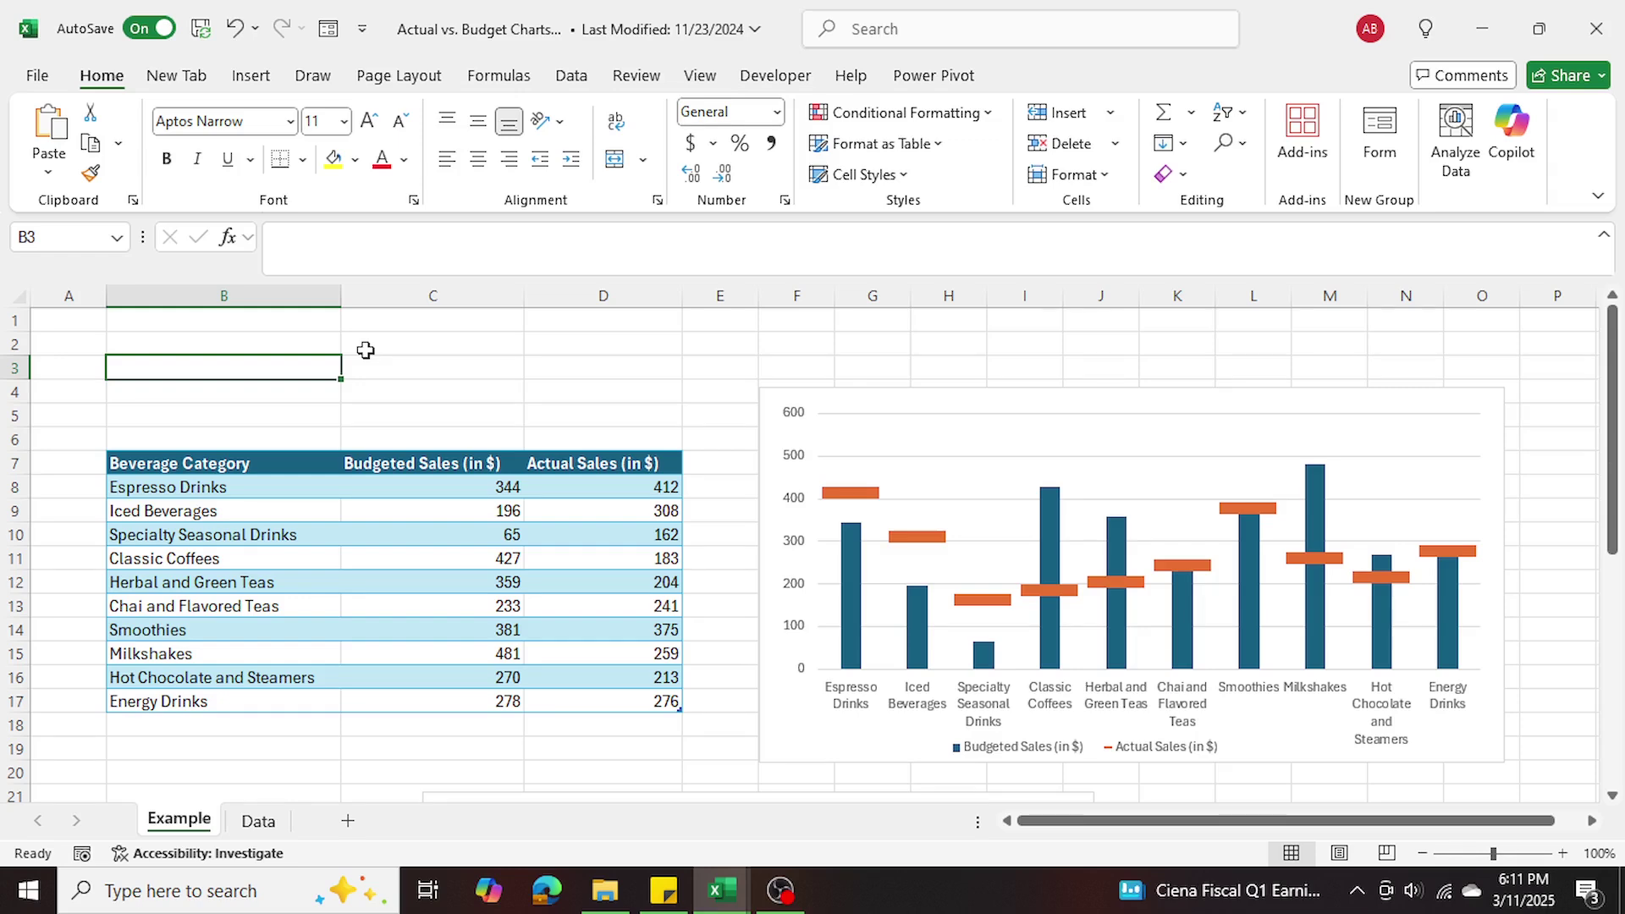
left_click(40, 80)
left_click(44, 84)
left_click(40, 81)
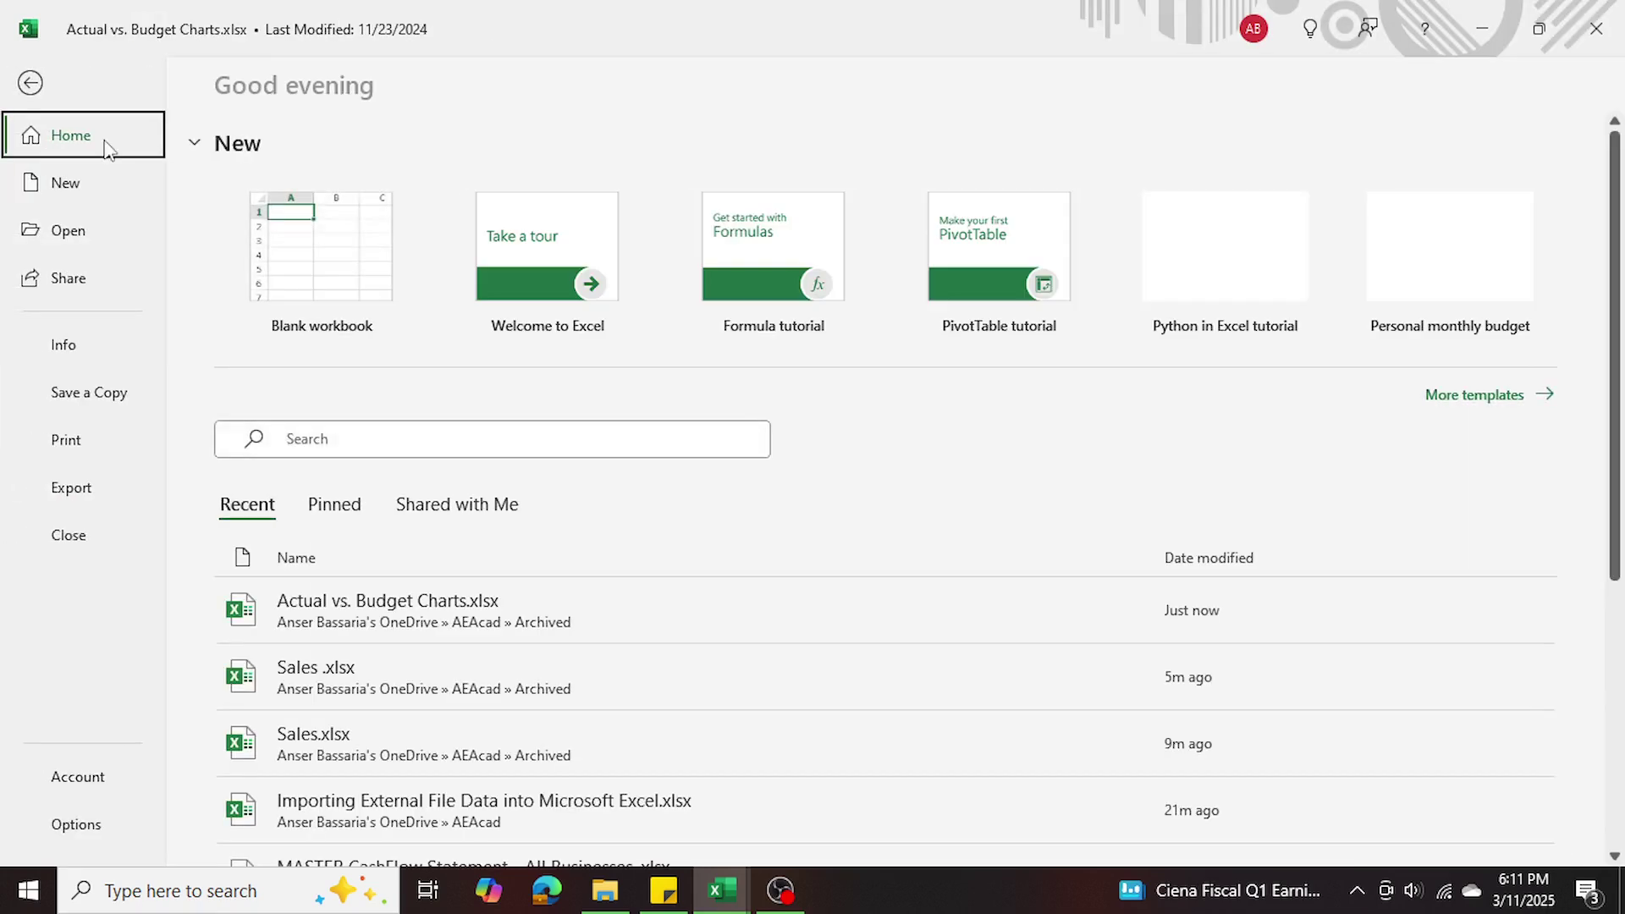
key("Escape")
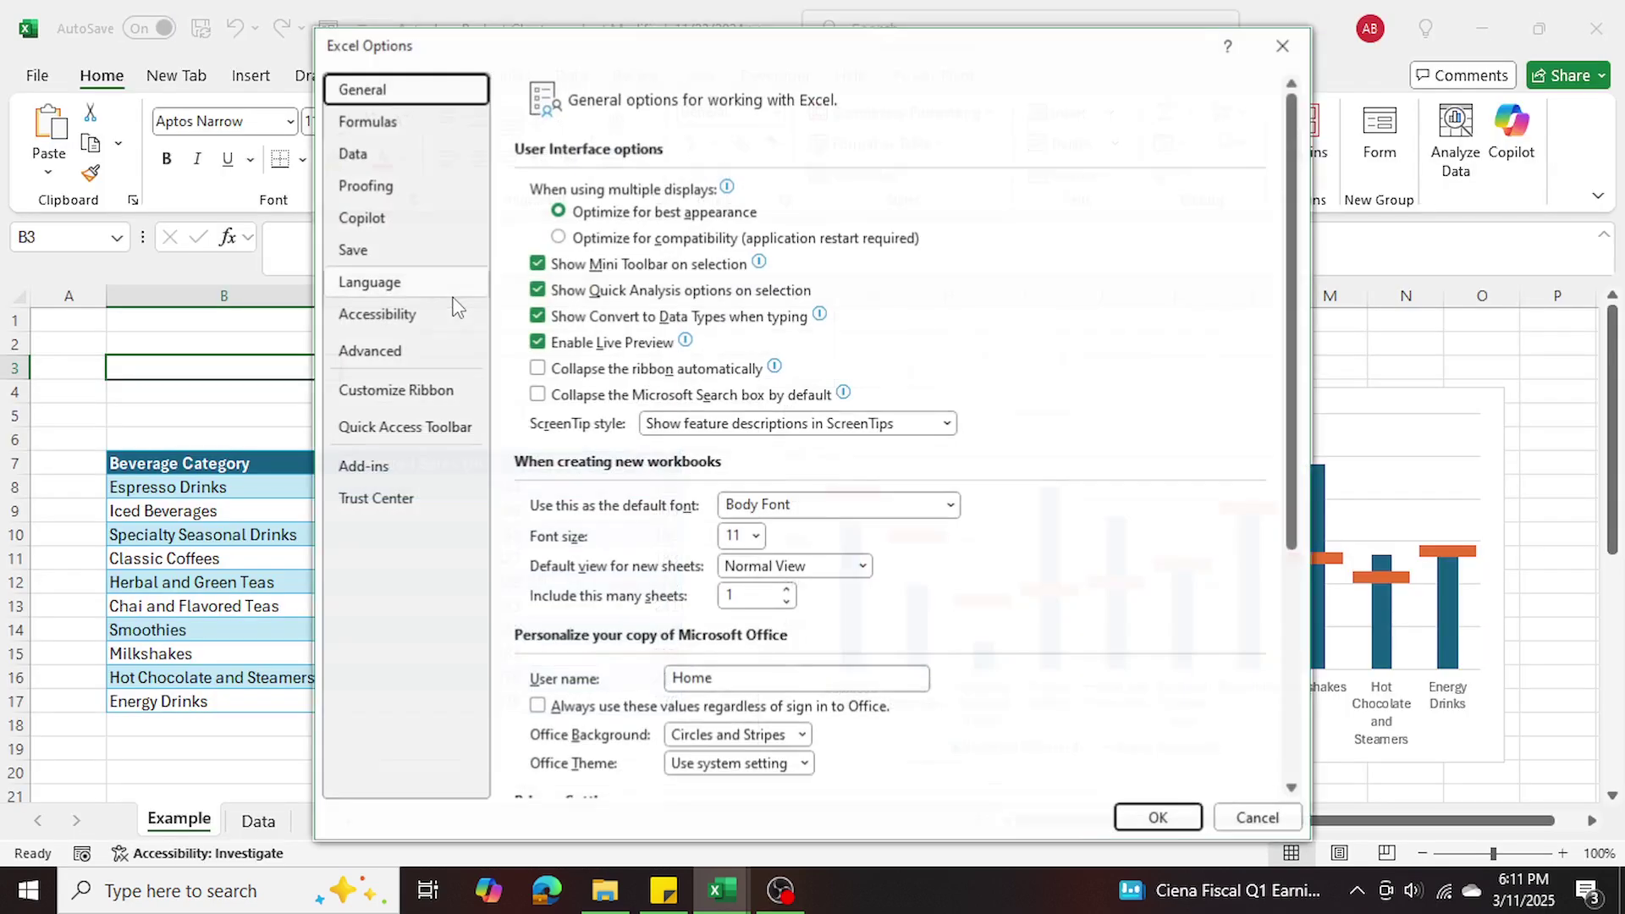
left_click(406, 250)
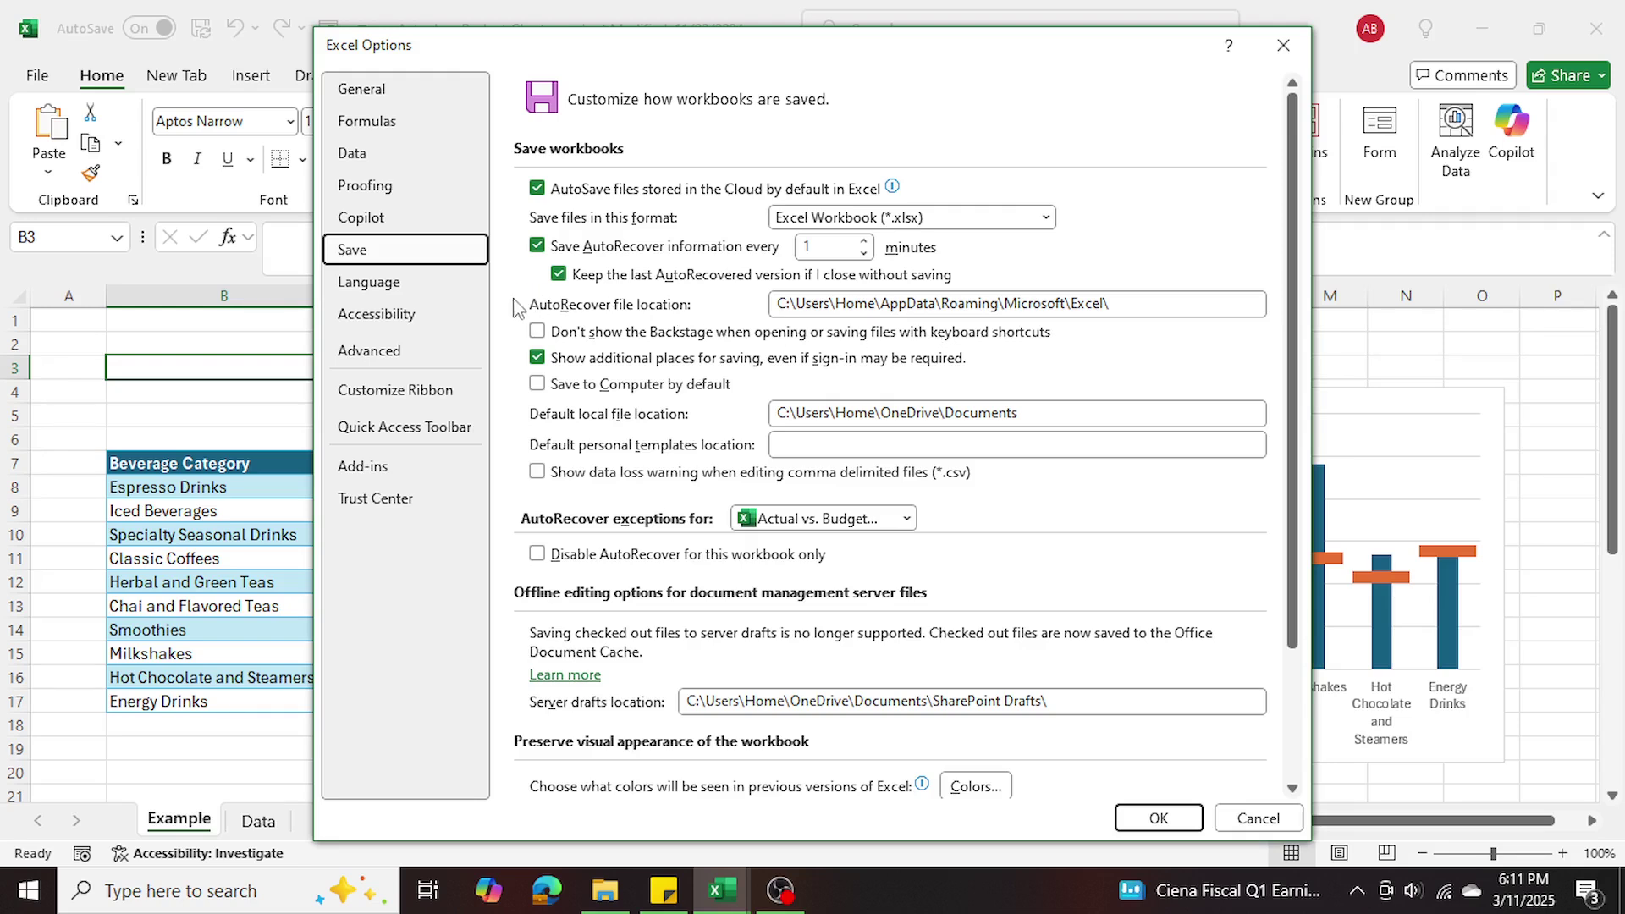
- Copy the full AutoRecover file location path and close the options
left_click(776, 308)
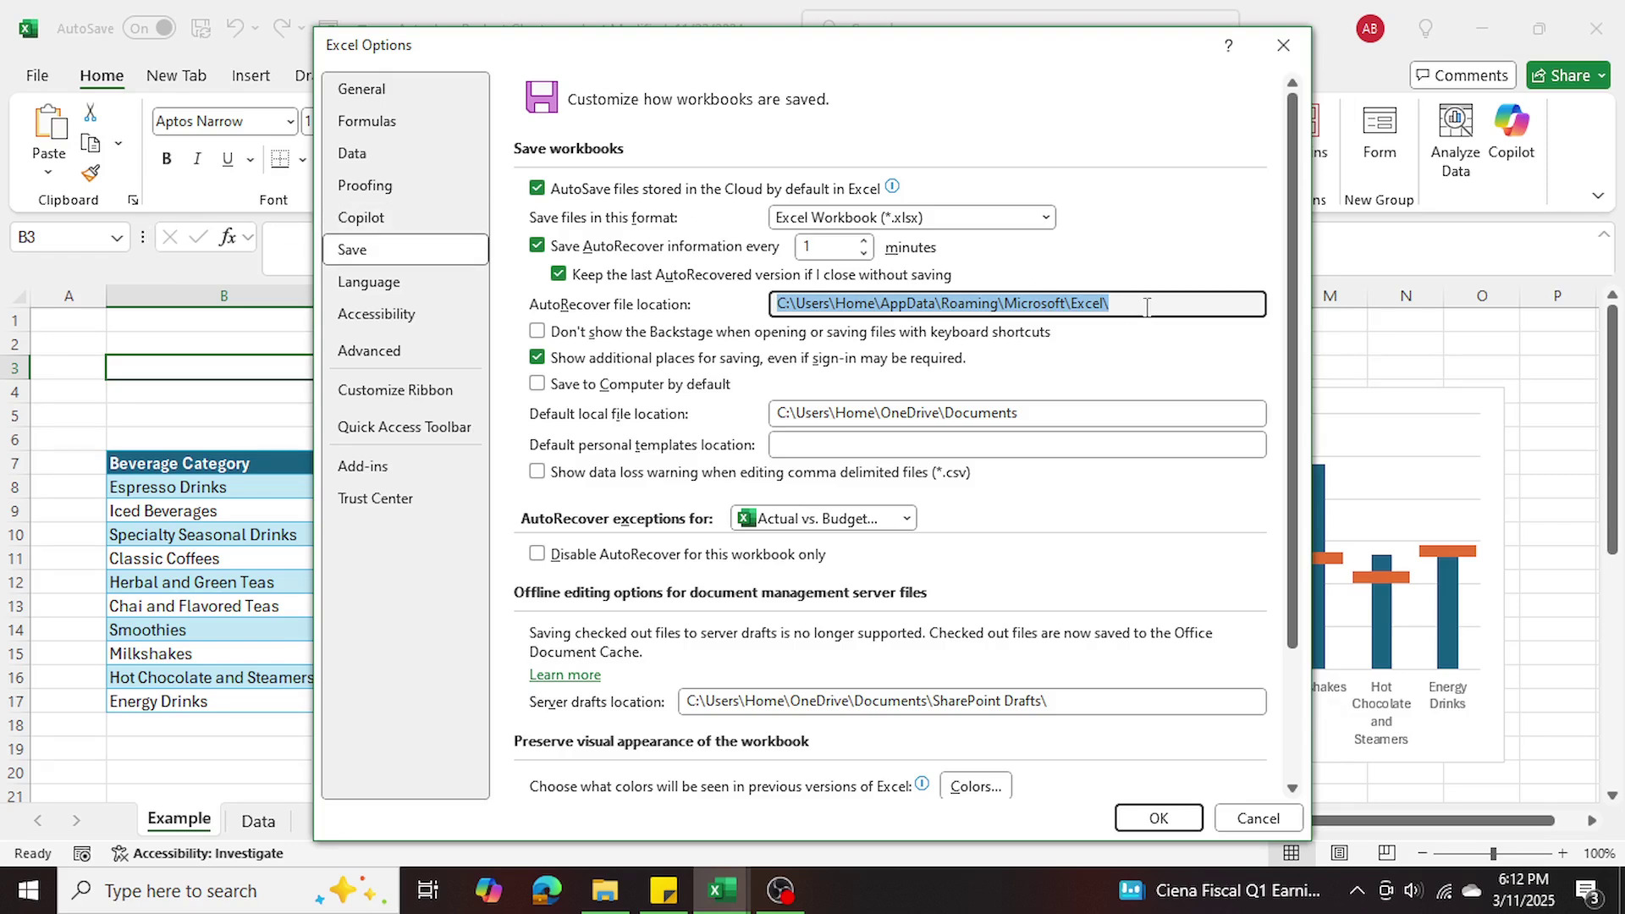
left_click_drag(1147, 307, 786, 315)
key("ctrl+c")
left_click(1148, 818)
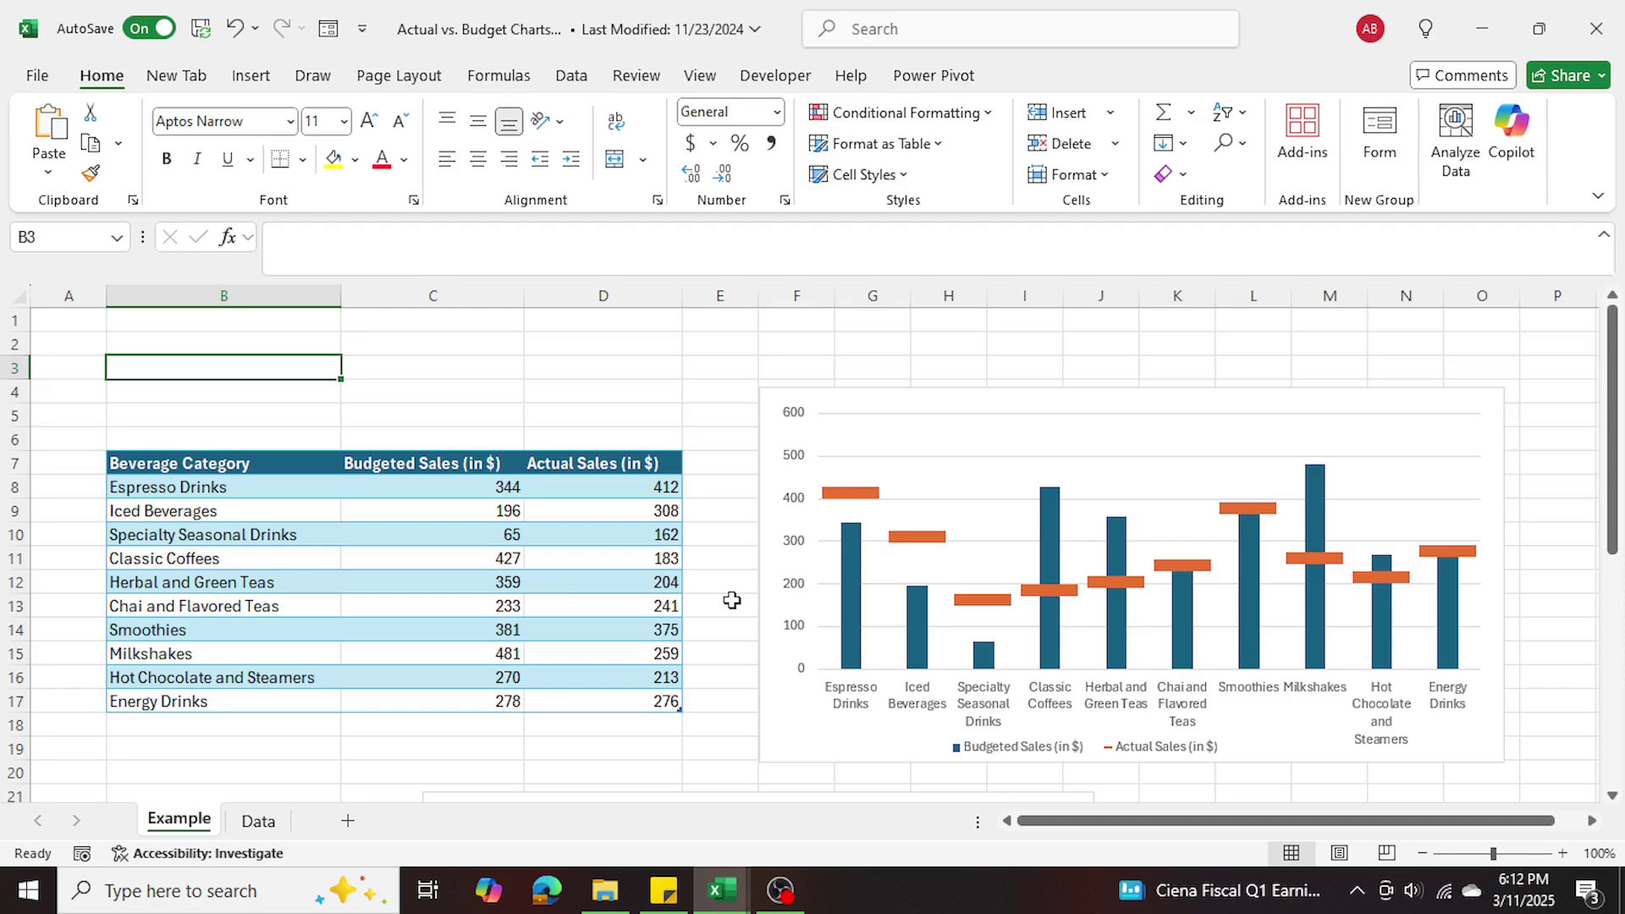
- In File Explorer, go to C:\Users\Home\AppData\Roaming\Microsoft\Excel\ and open the Actual vs. Budget Charts recovery folder
left_click(606, 897)
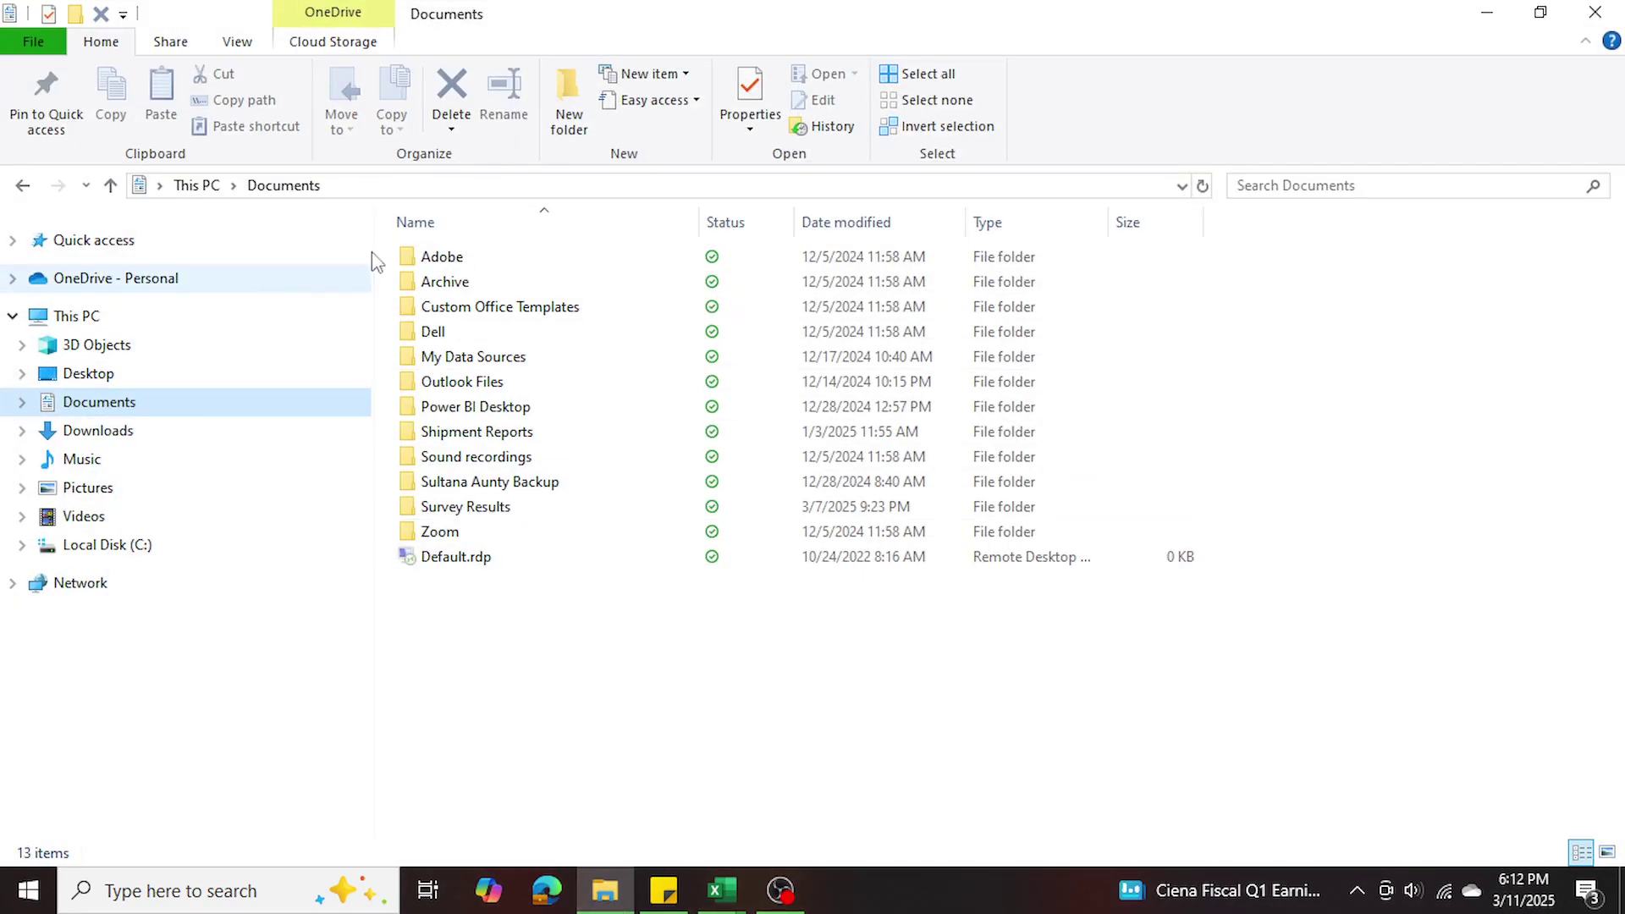
left_click(378, 187)
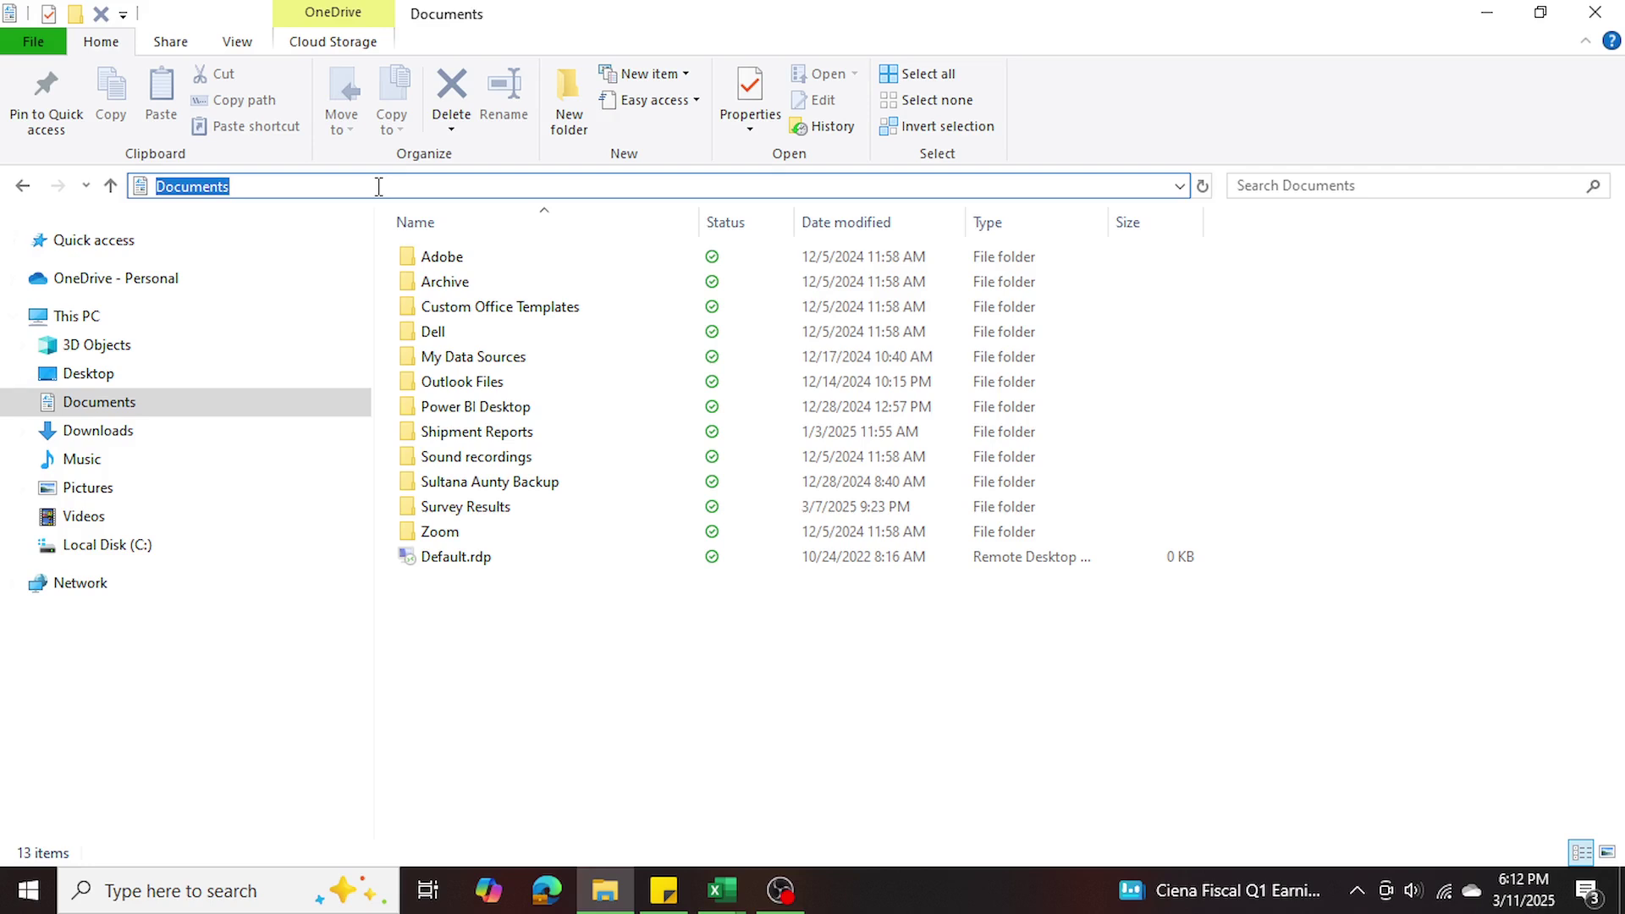
key("ctrl+v")
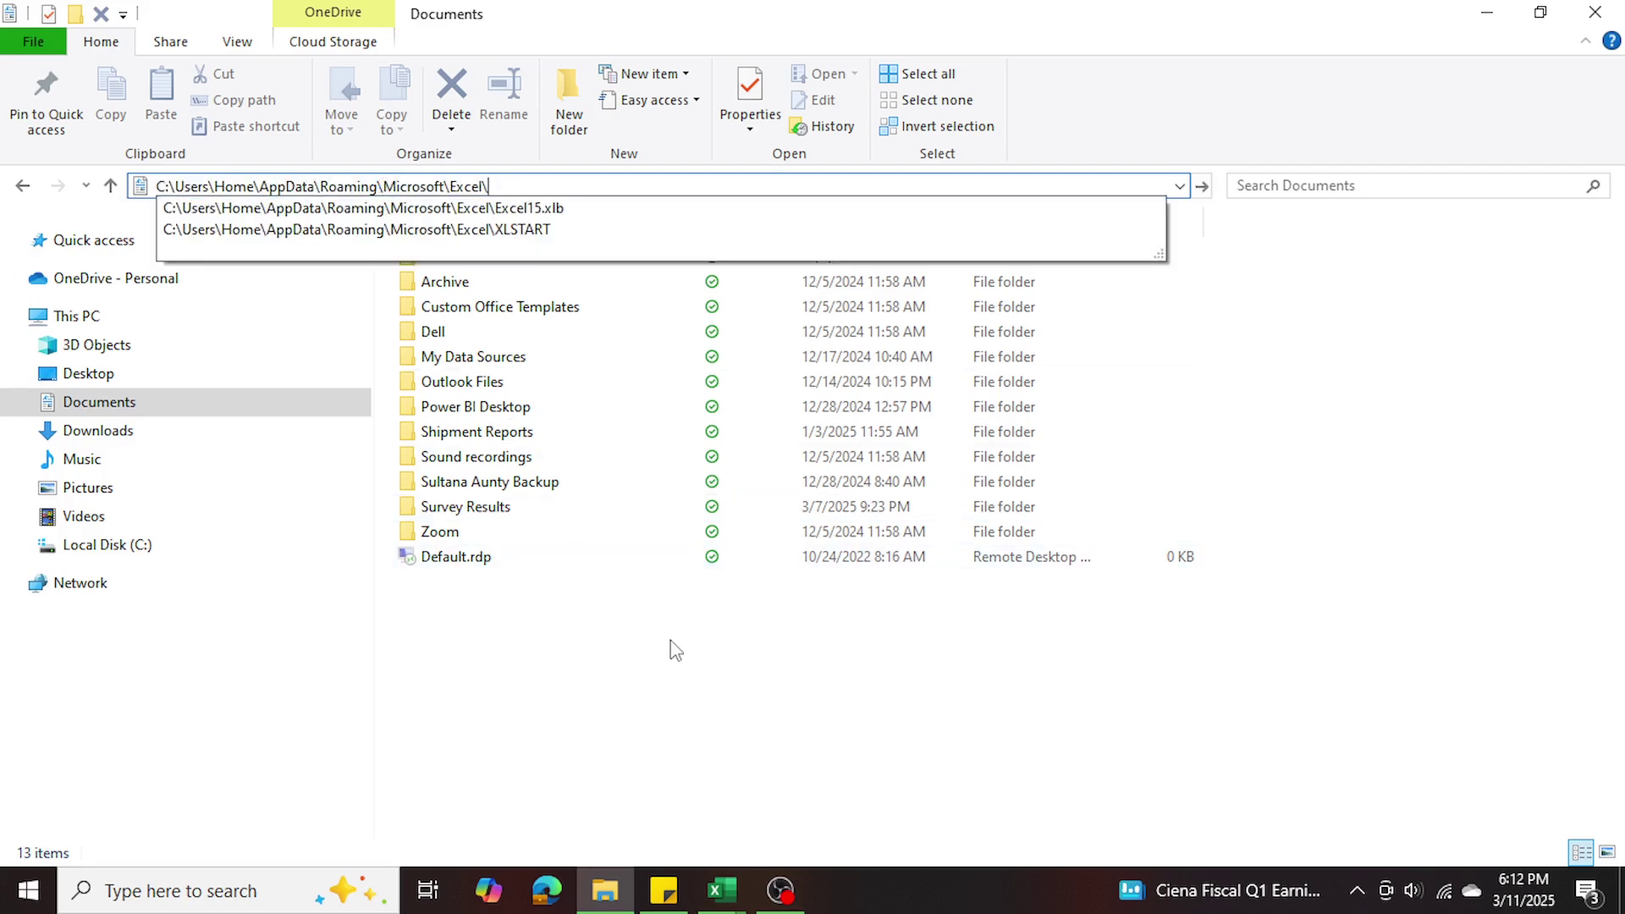
key("Return")
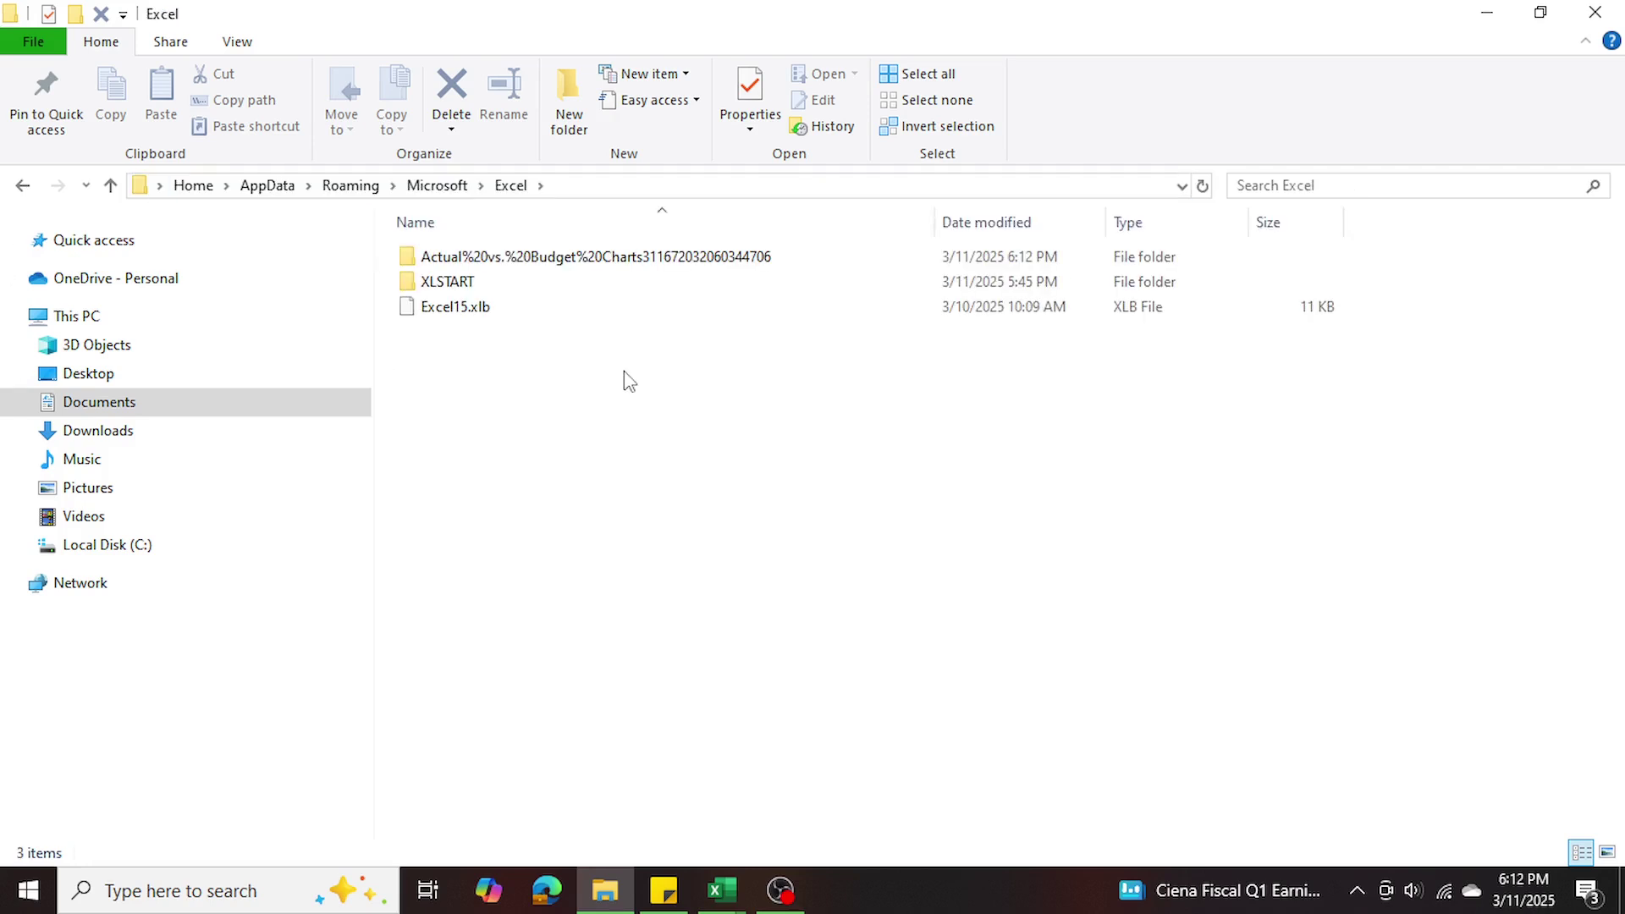
left_click(610, 261)
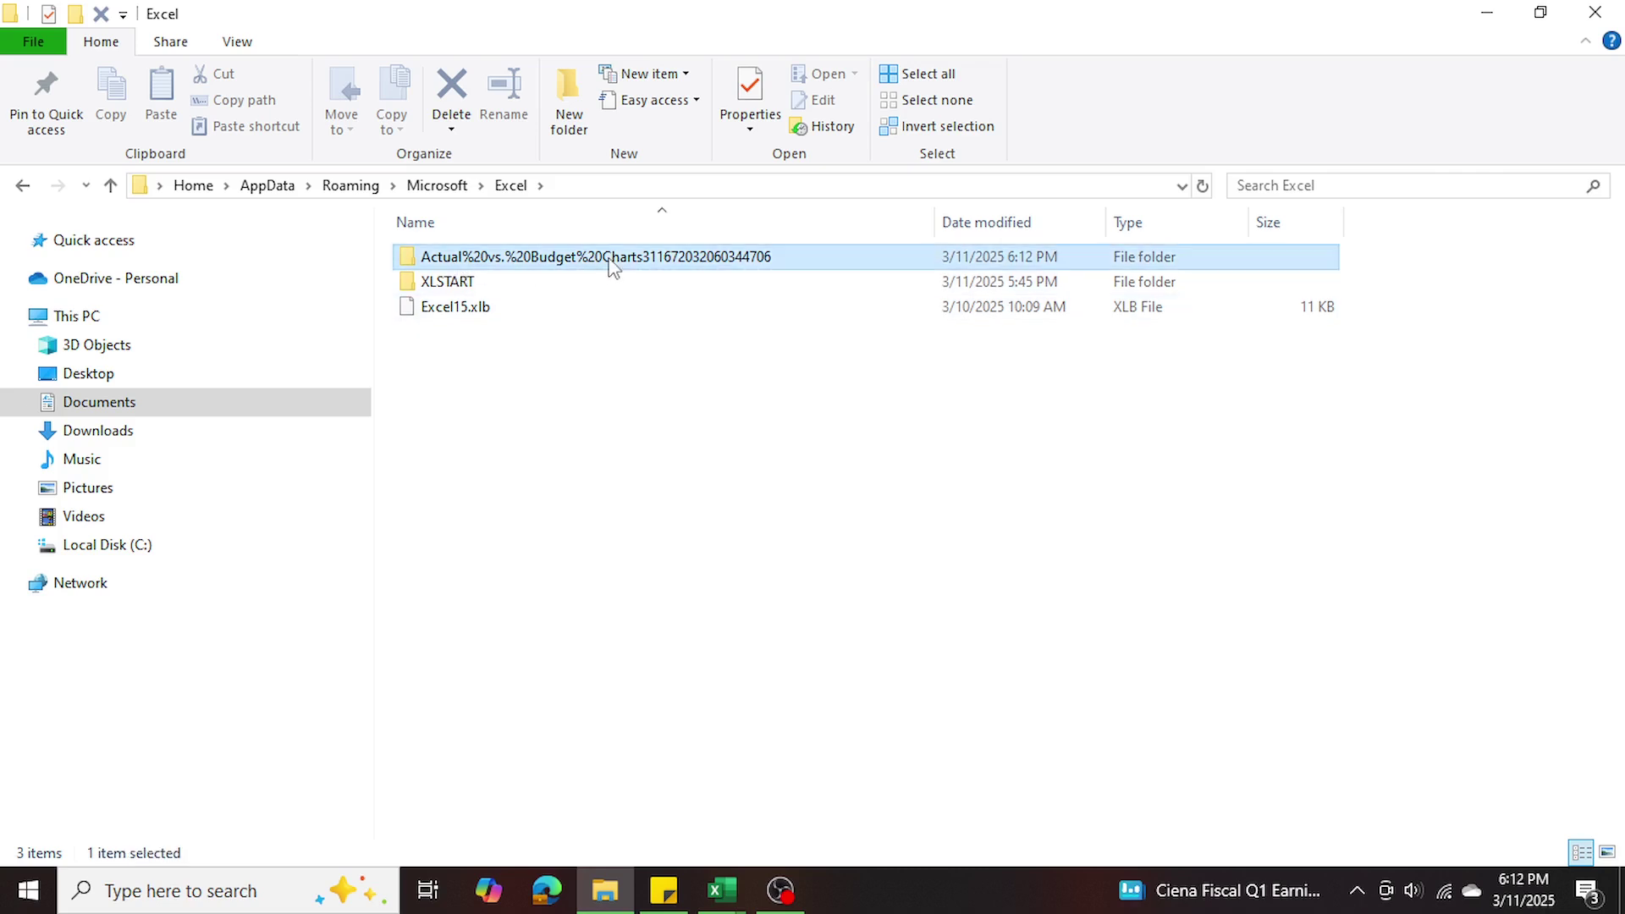
double_click(613, 262)
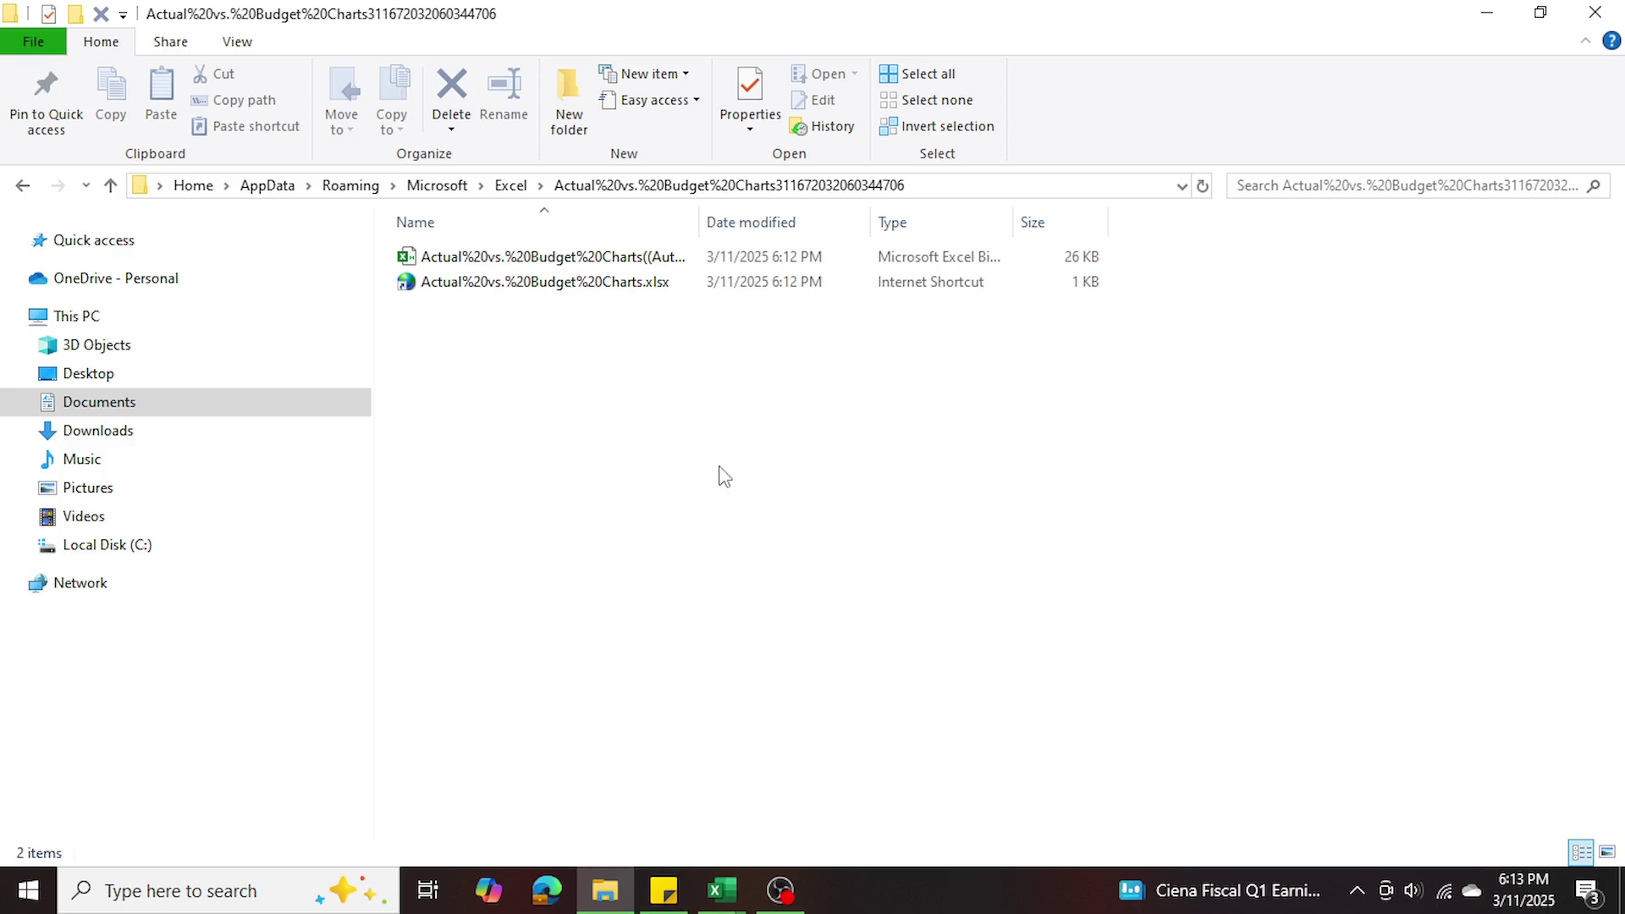
- Switch back to the Actual vs. Budget Charts workbook in Excel and select cell B3
left_click(1466, 25)
double_click(441, 368)
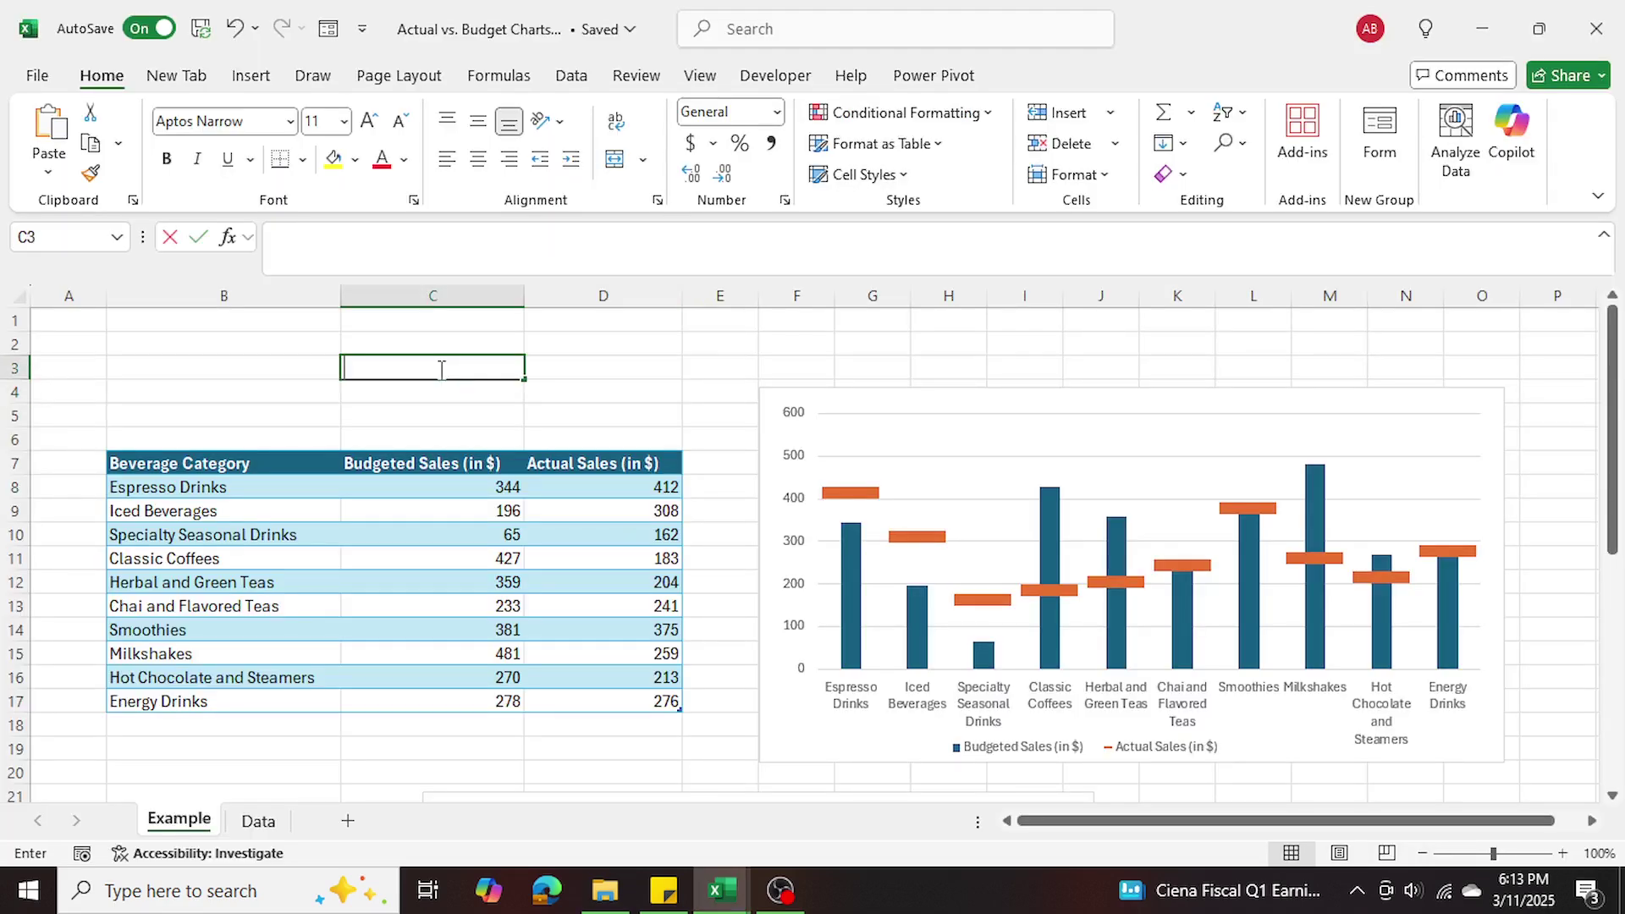
left_click(312, 365)
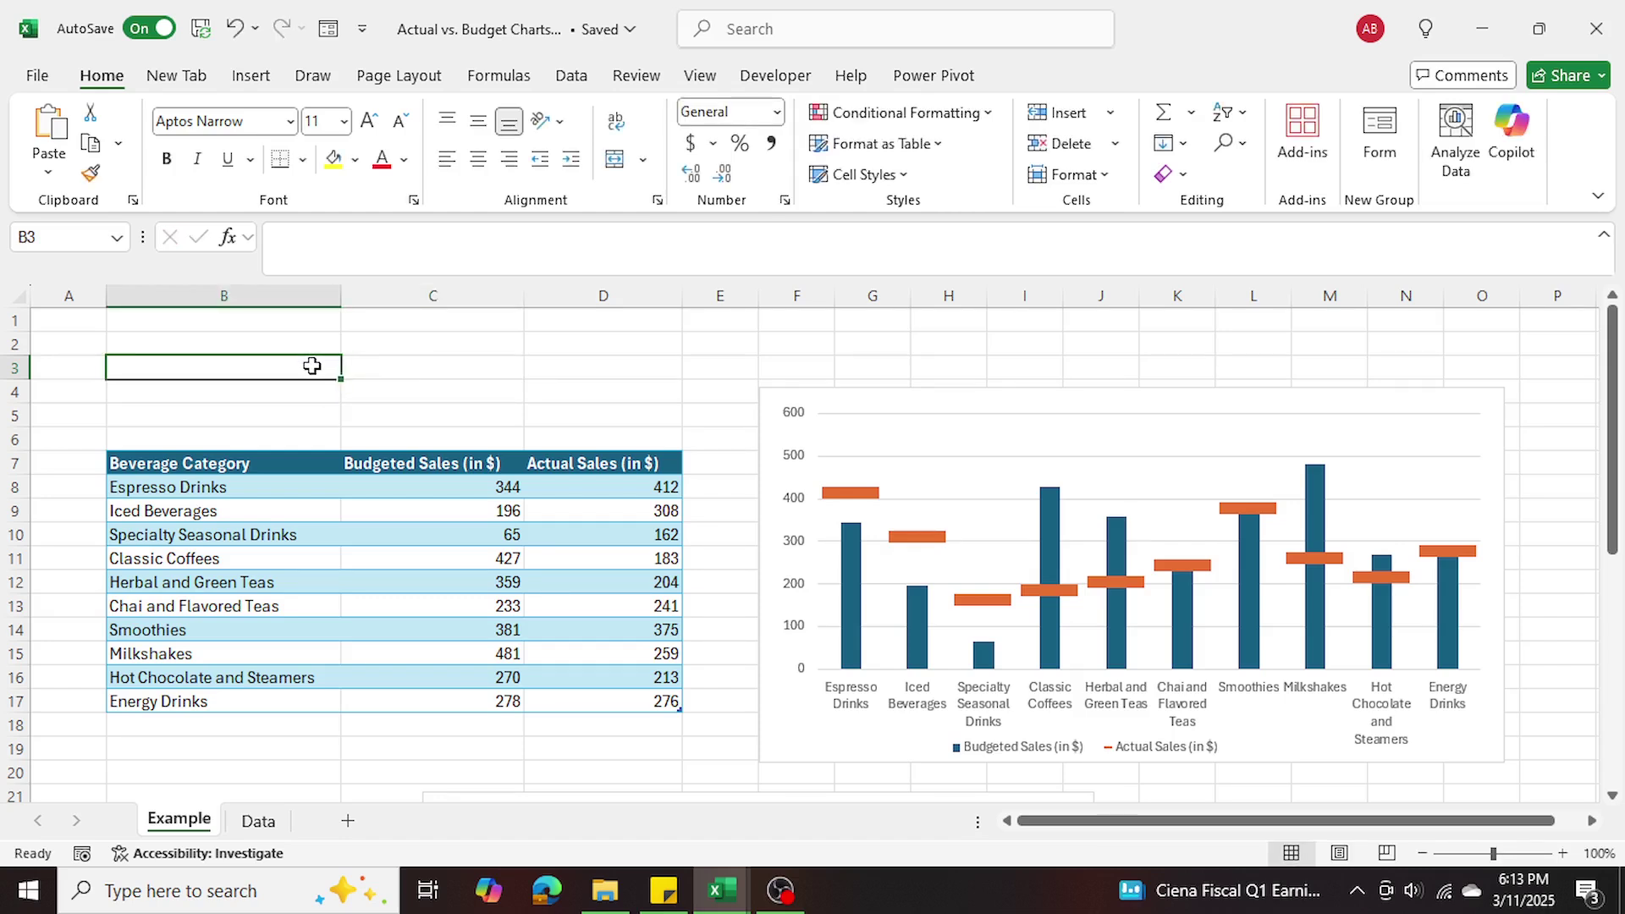
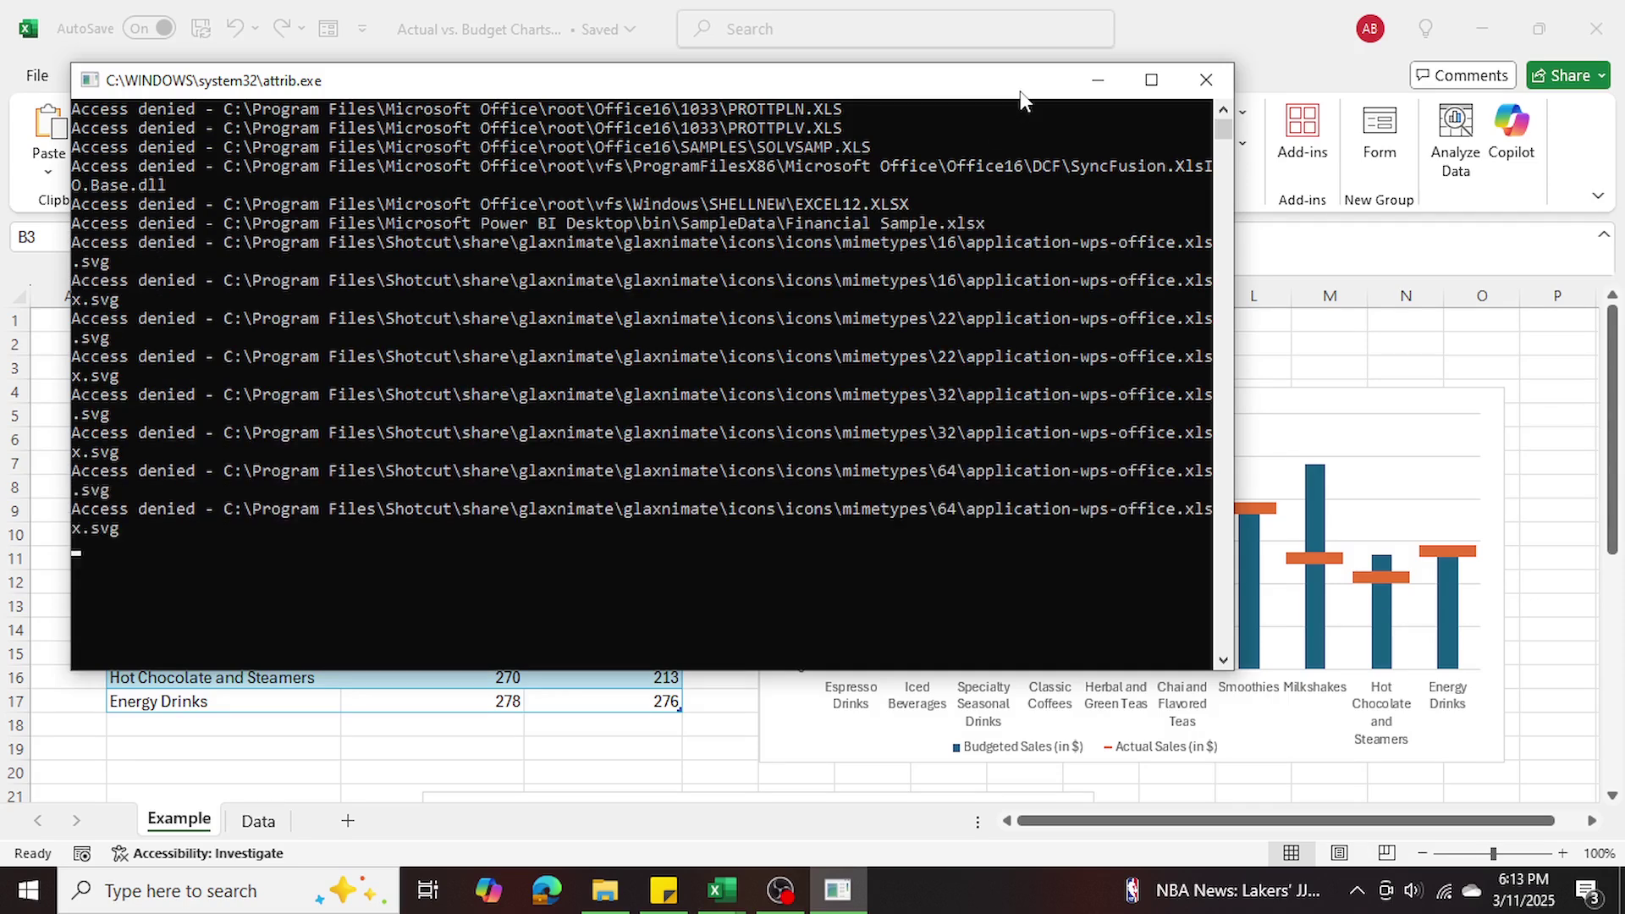
- Close the attrib.exe command window
left_click(1205, 81)
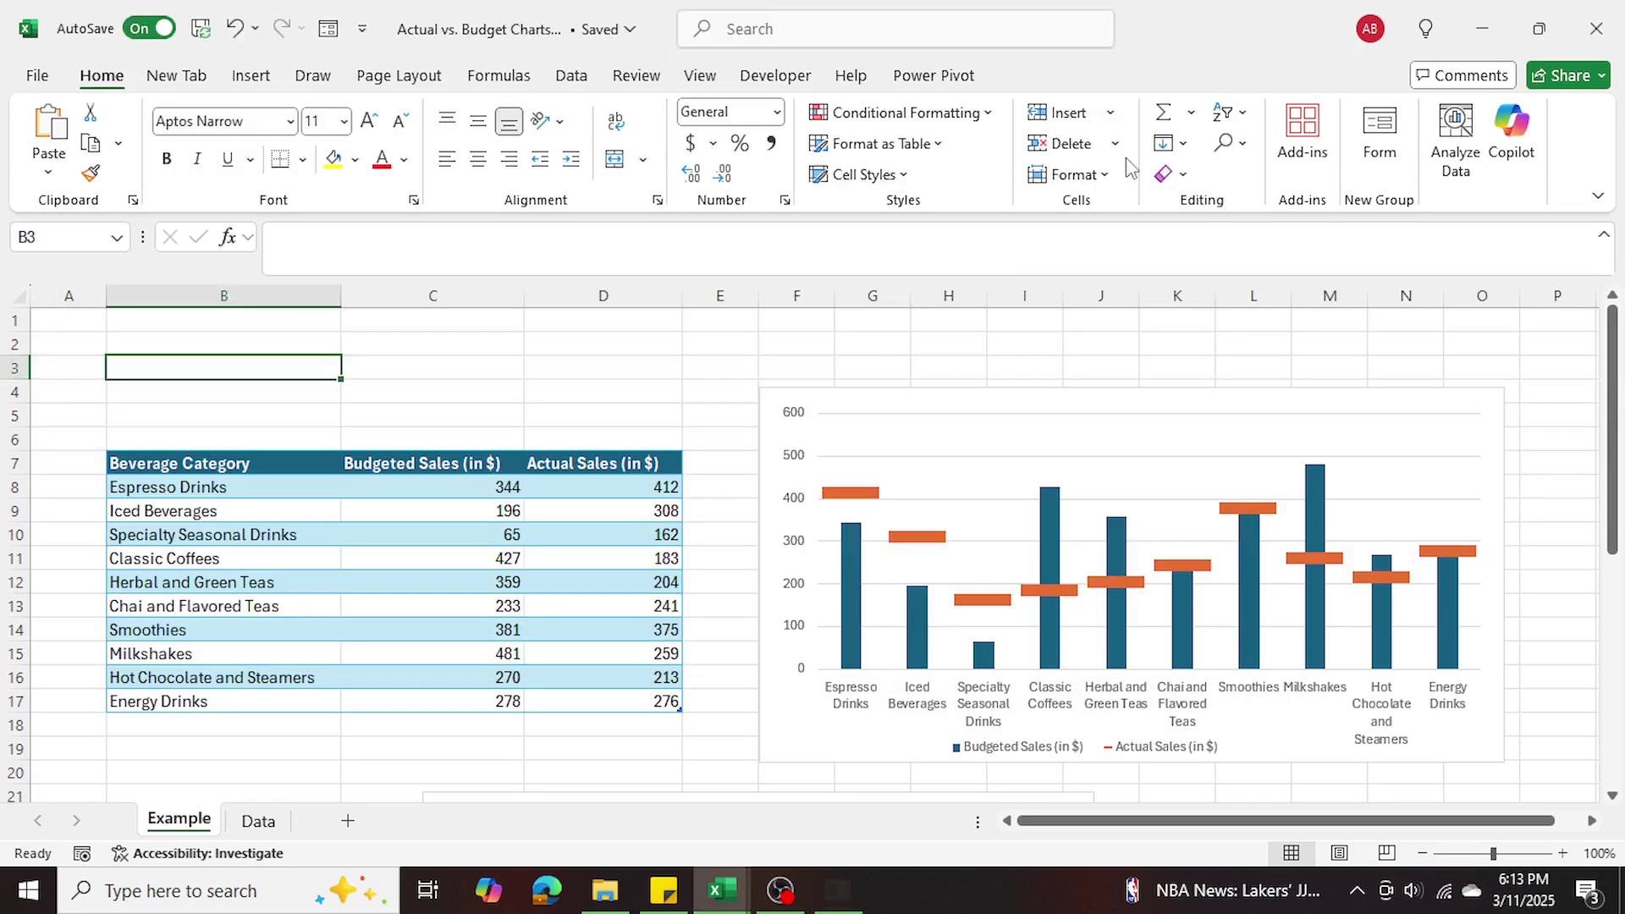
left_click(639, 360)
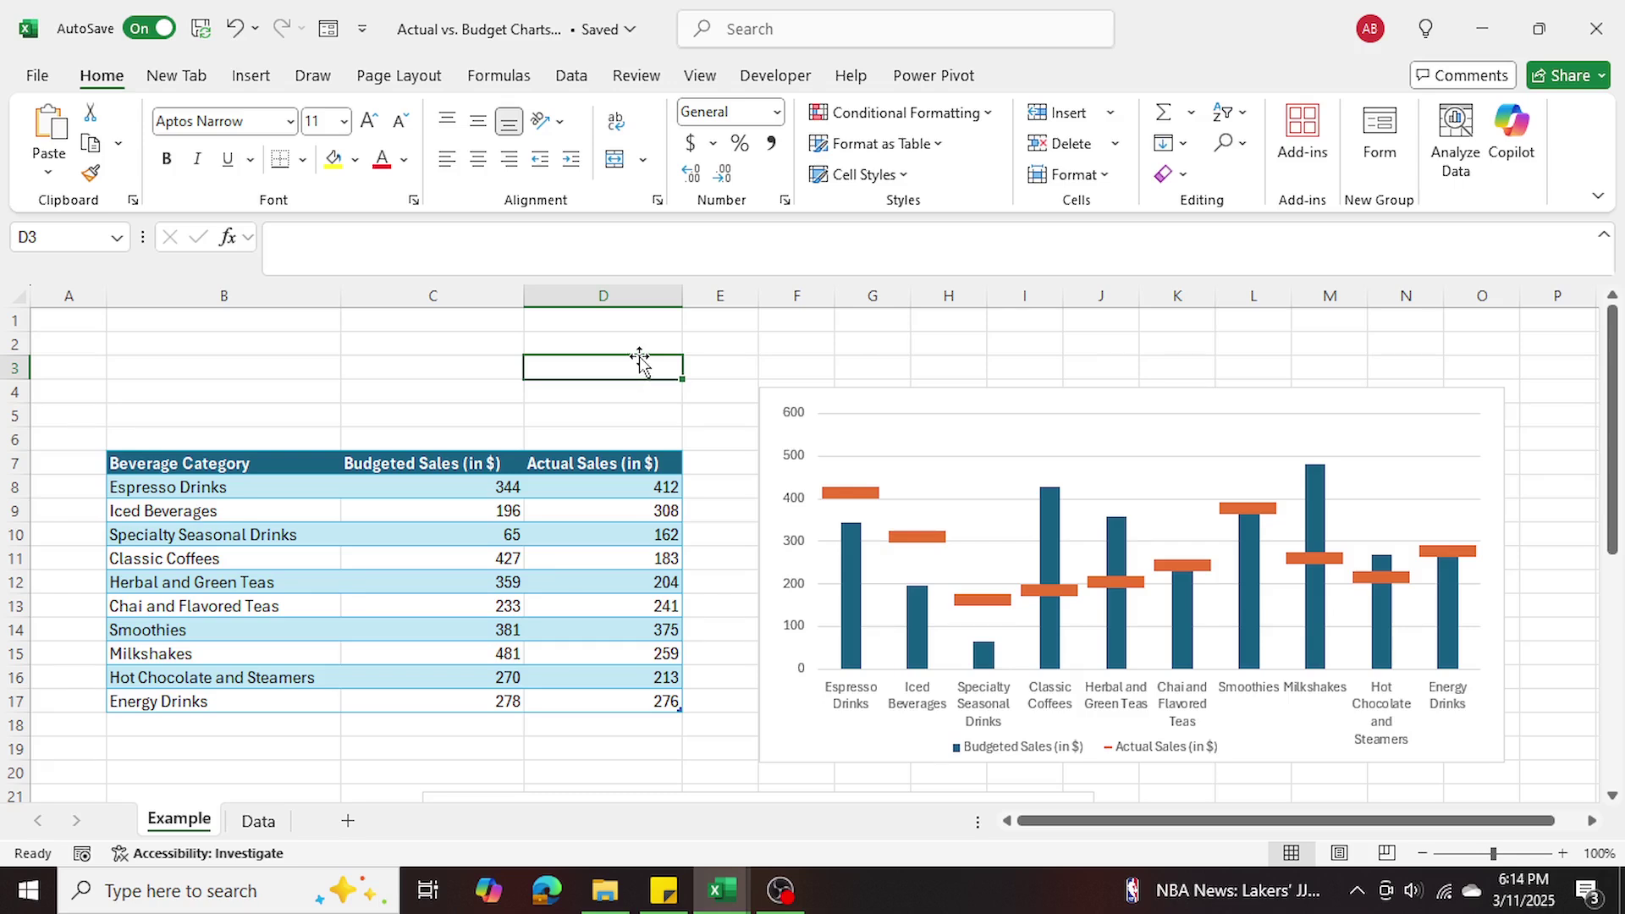
left_click(454, 364)
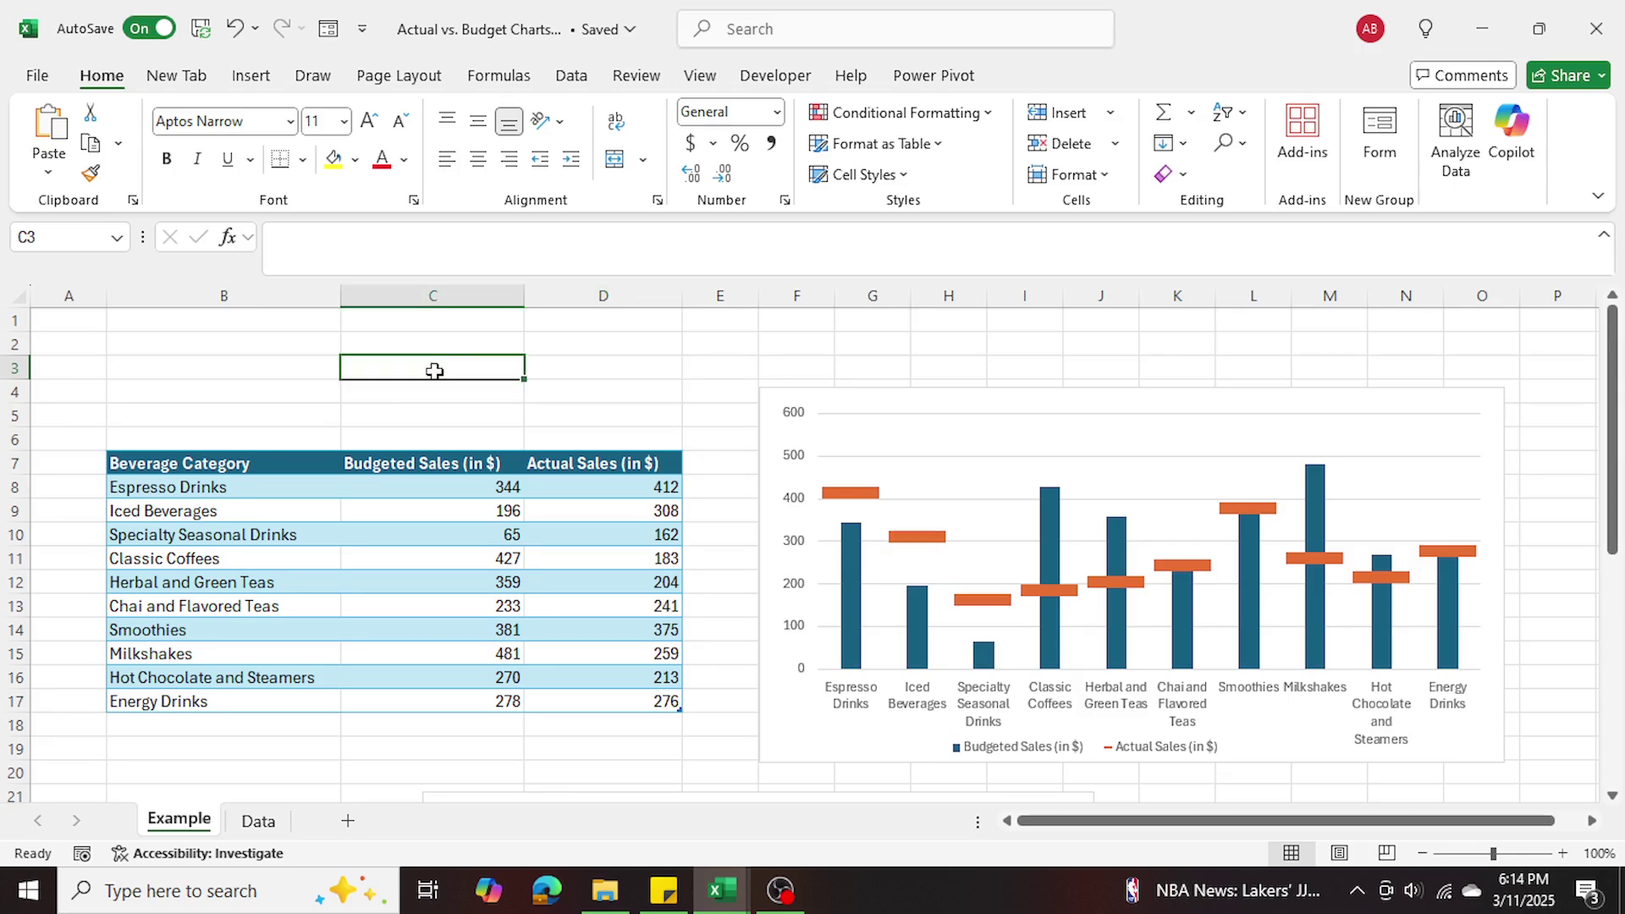
- Set Excel's save options to store AutoRecover information every 10 minutes and apply the change
left_click(35, 78)
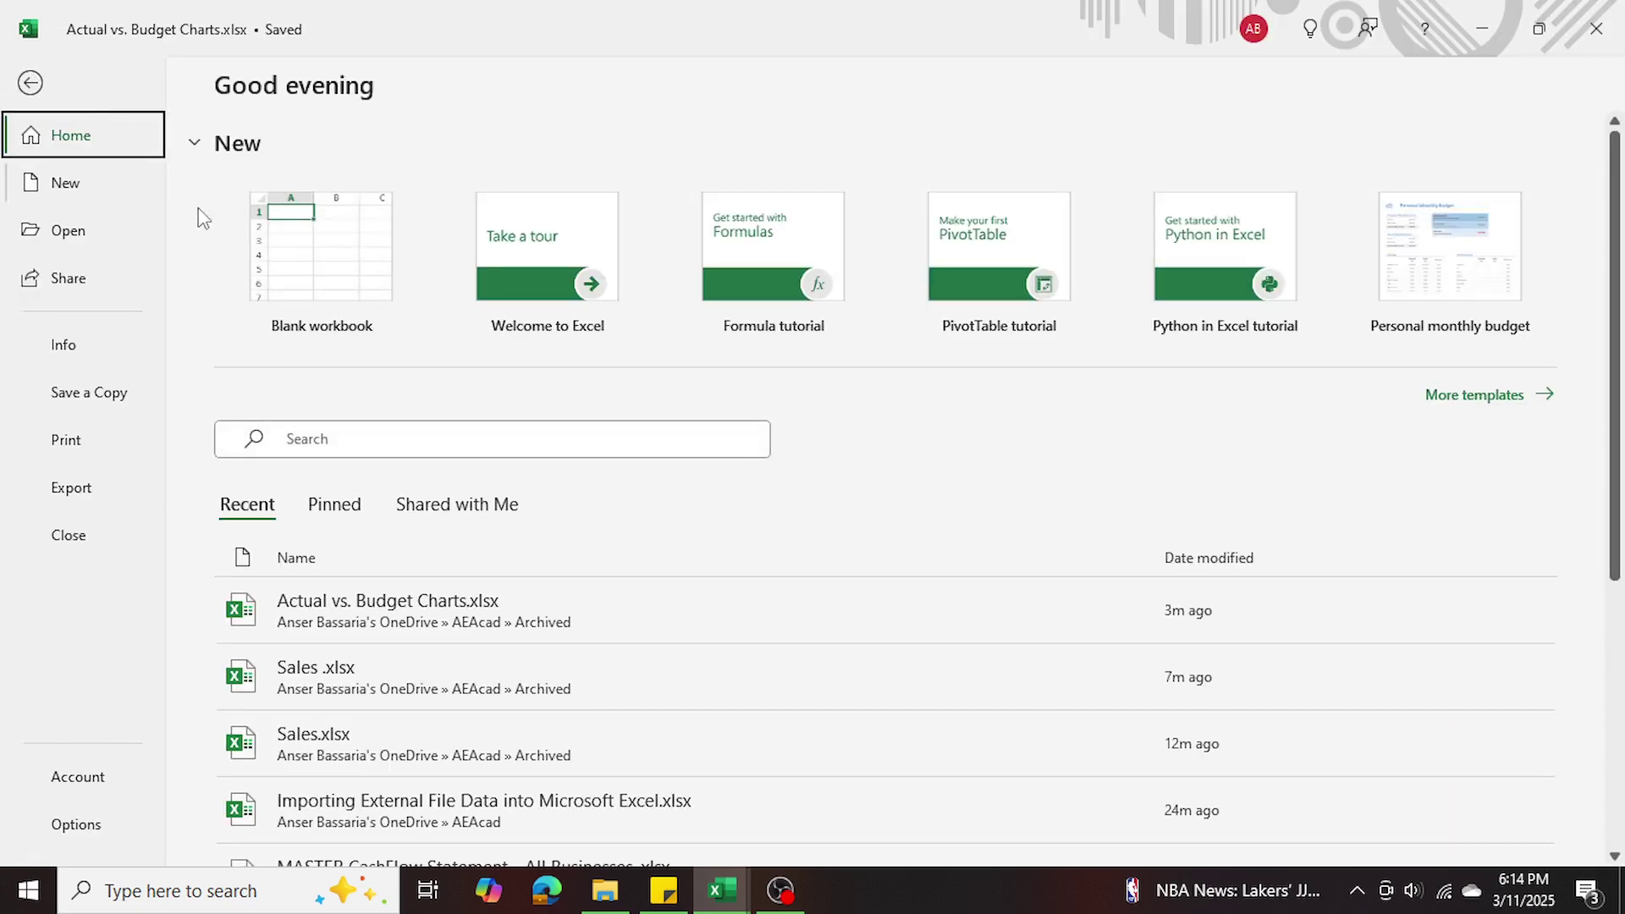
left_click(101, 829)
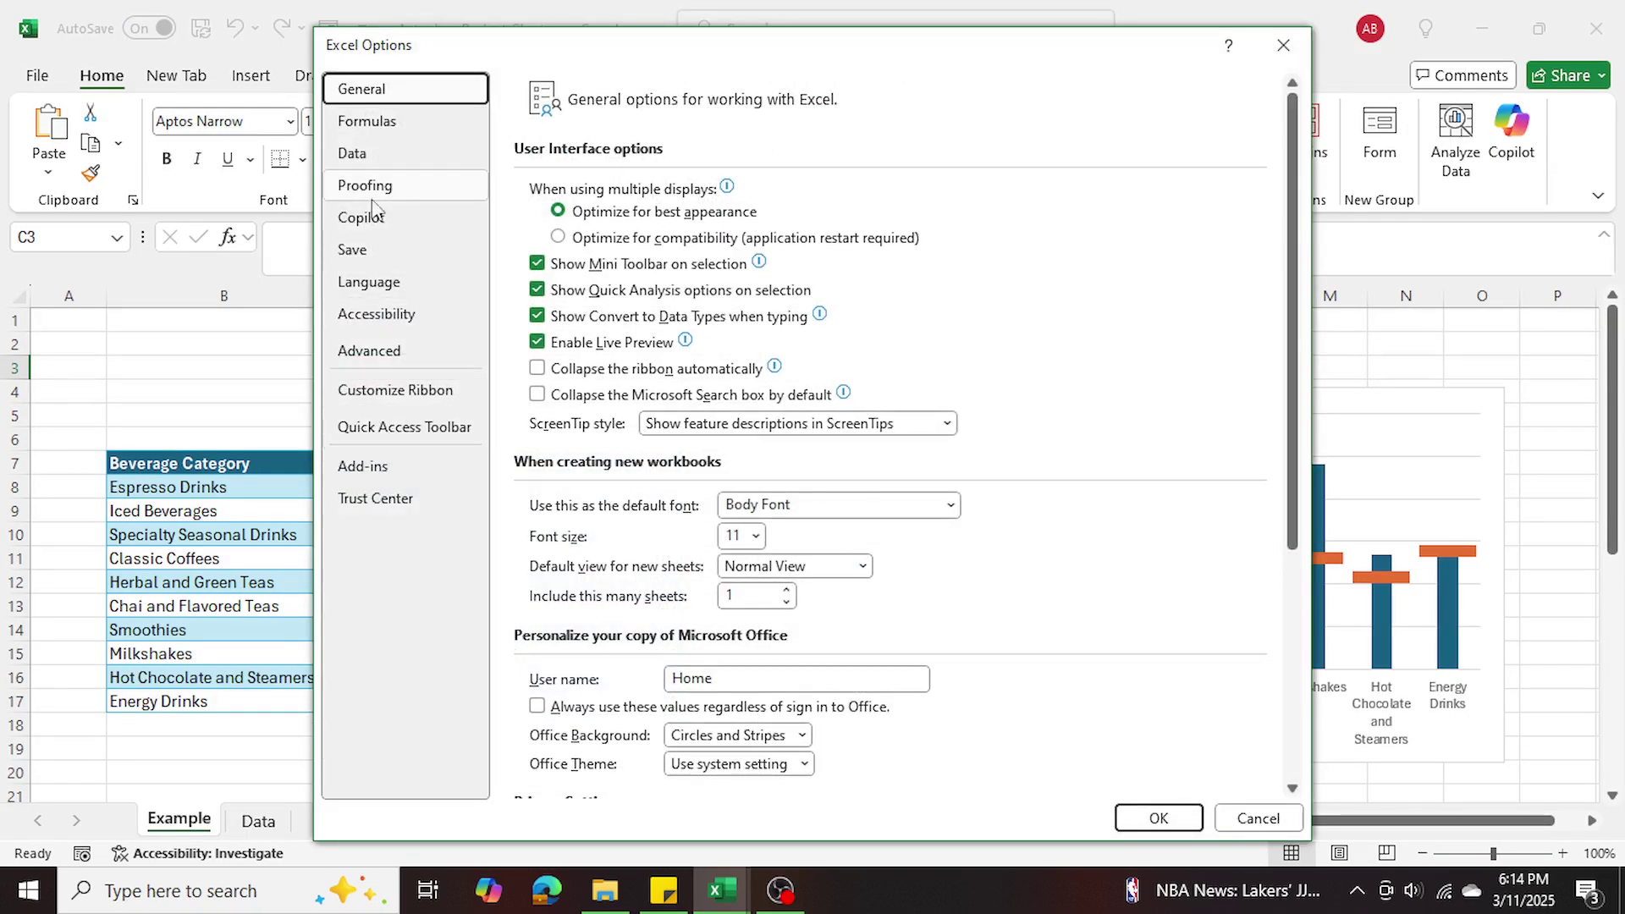
left_click(377, 252)
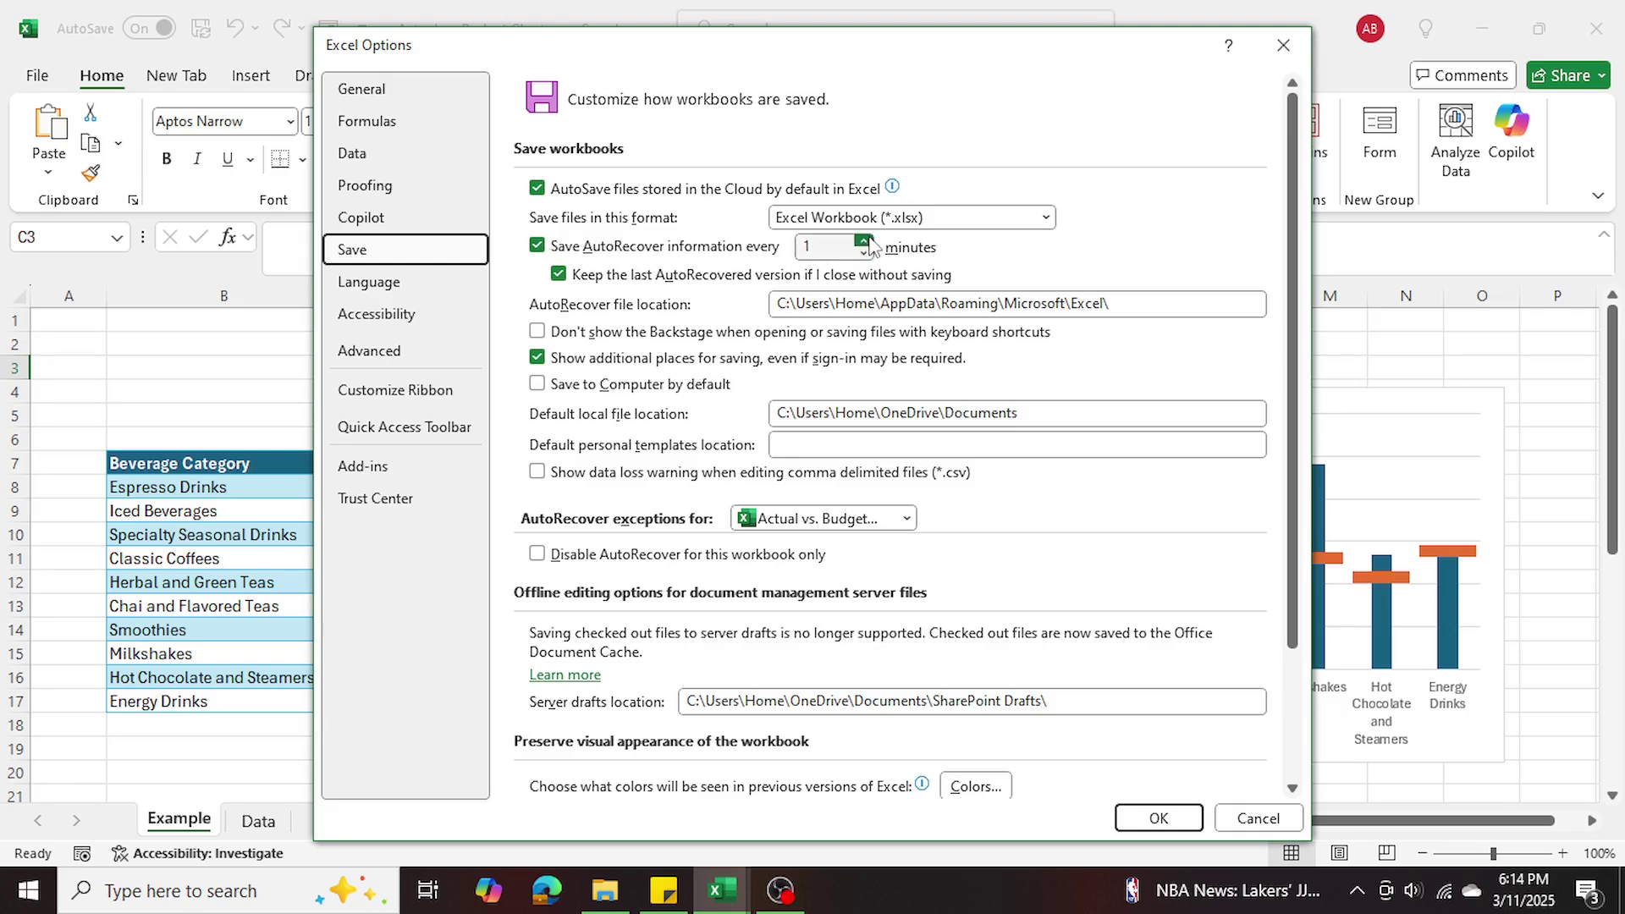
left_click(810, 247)
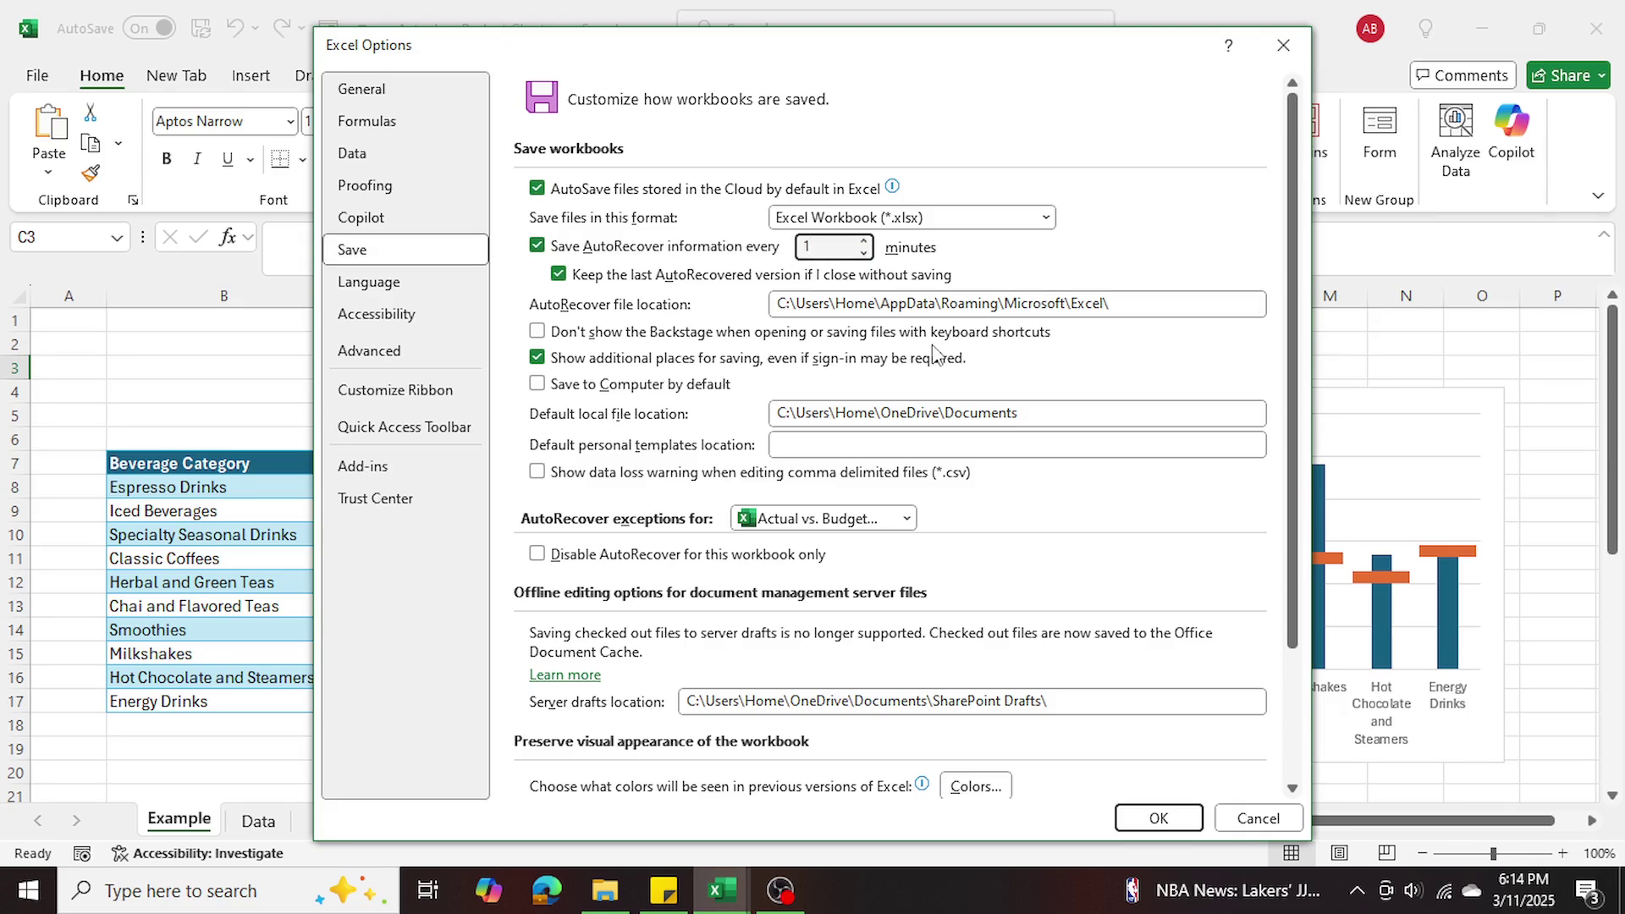
type("0")
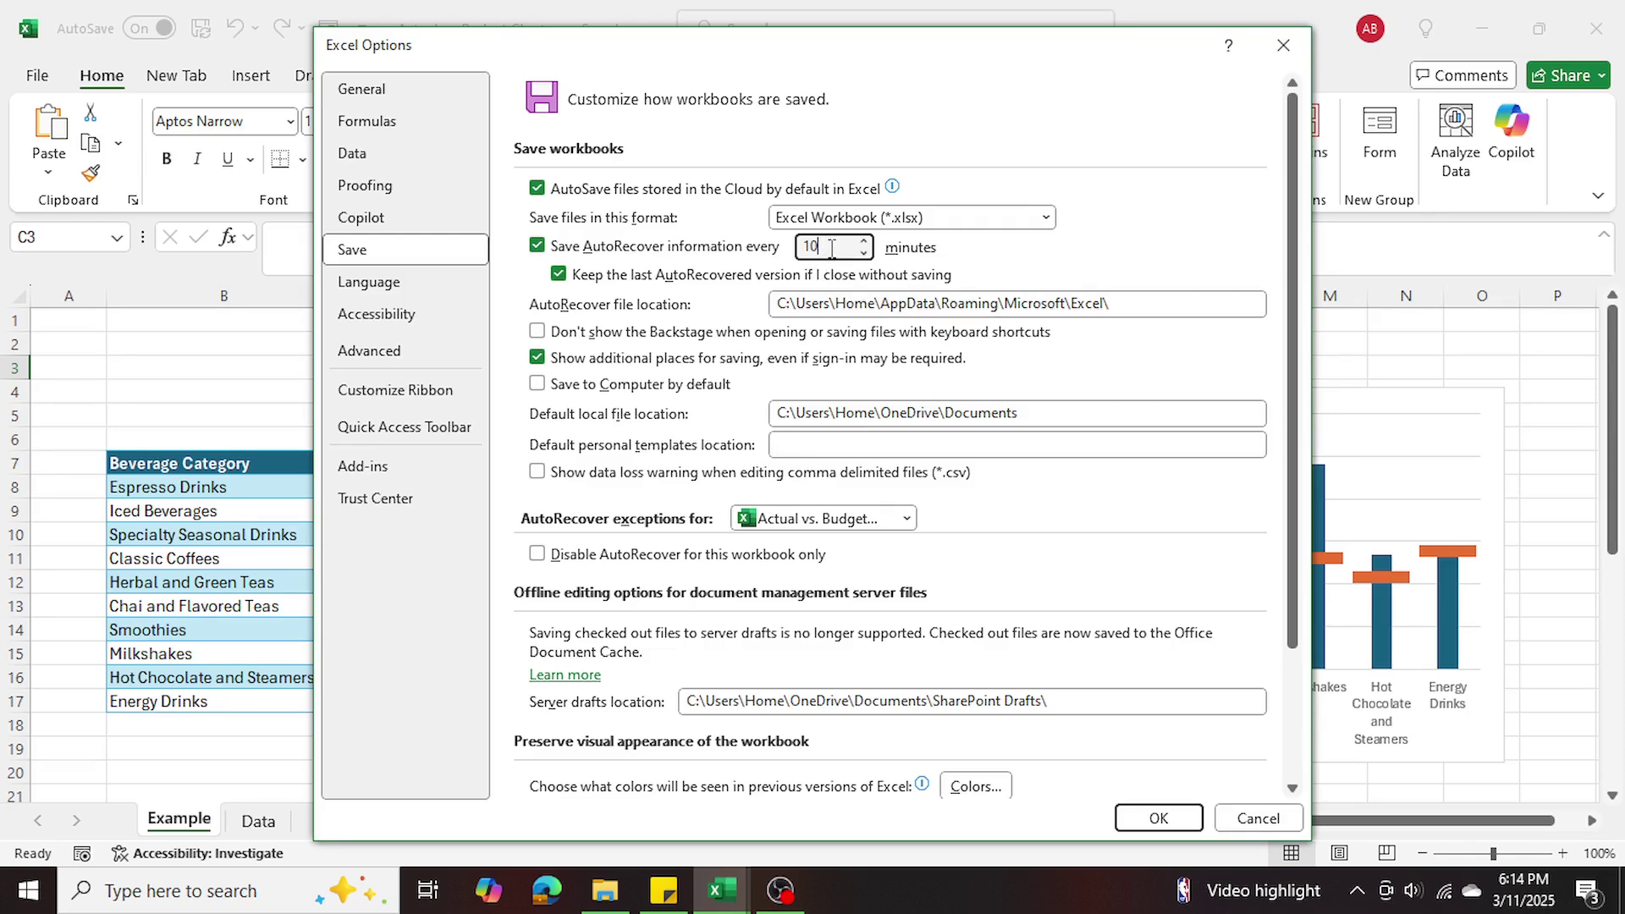
key("Return")
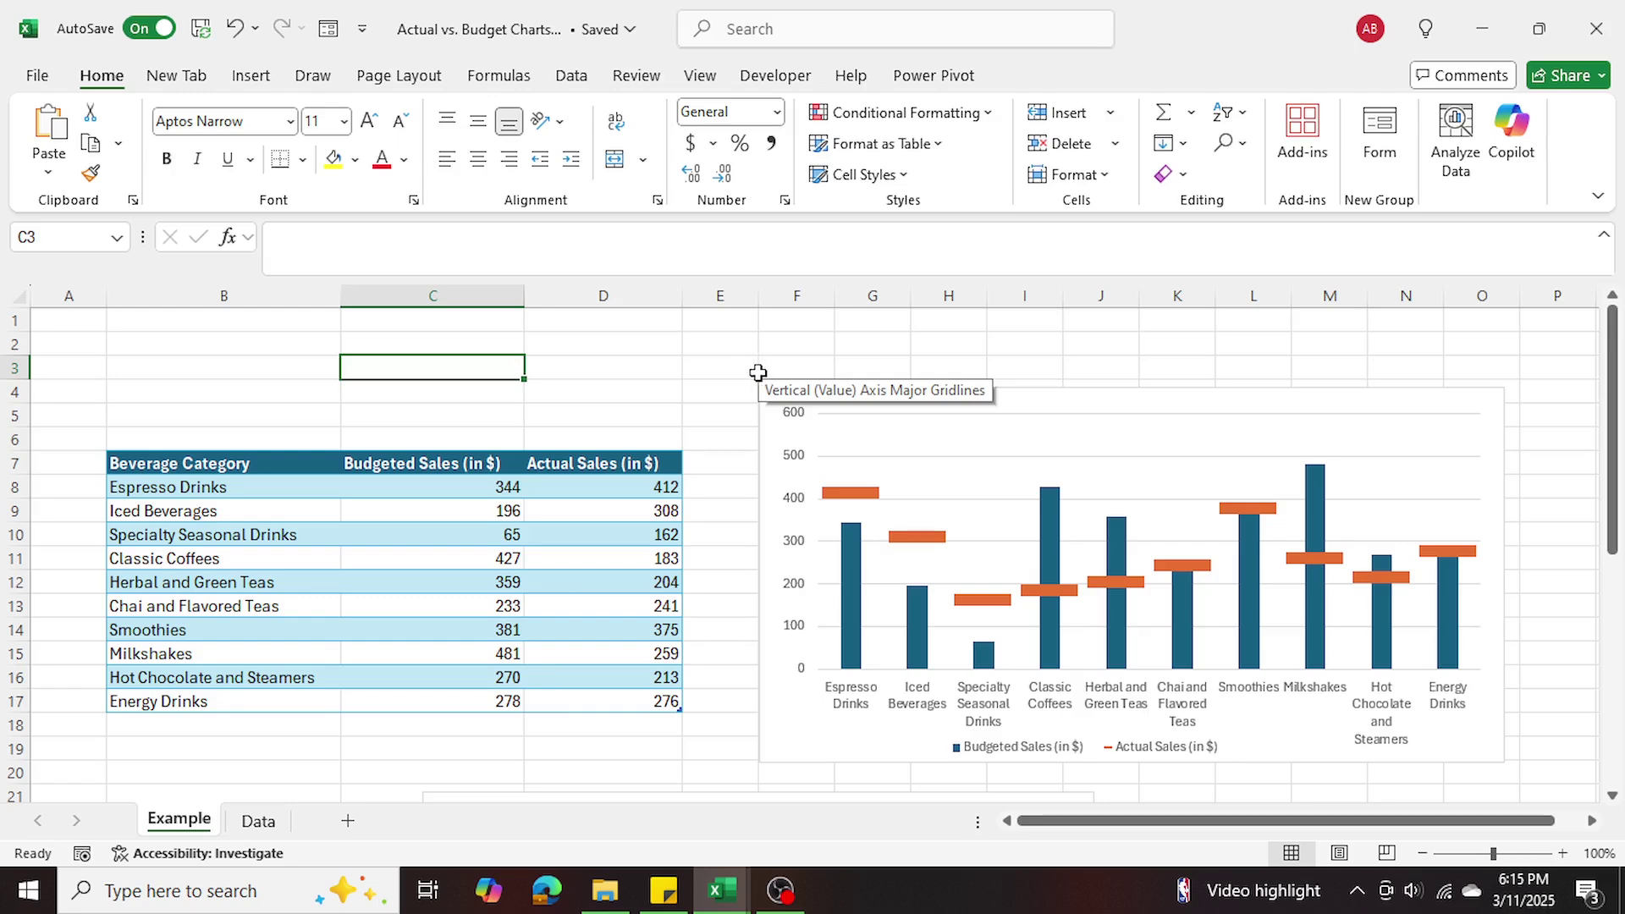
- Minimize the open workbook windows and locate the Recycle Bin on the desktop
key("ctrl+n")
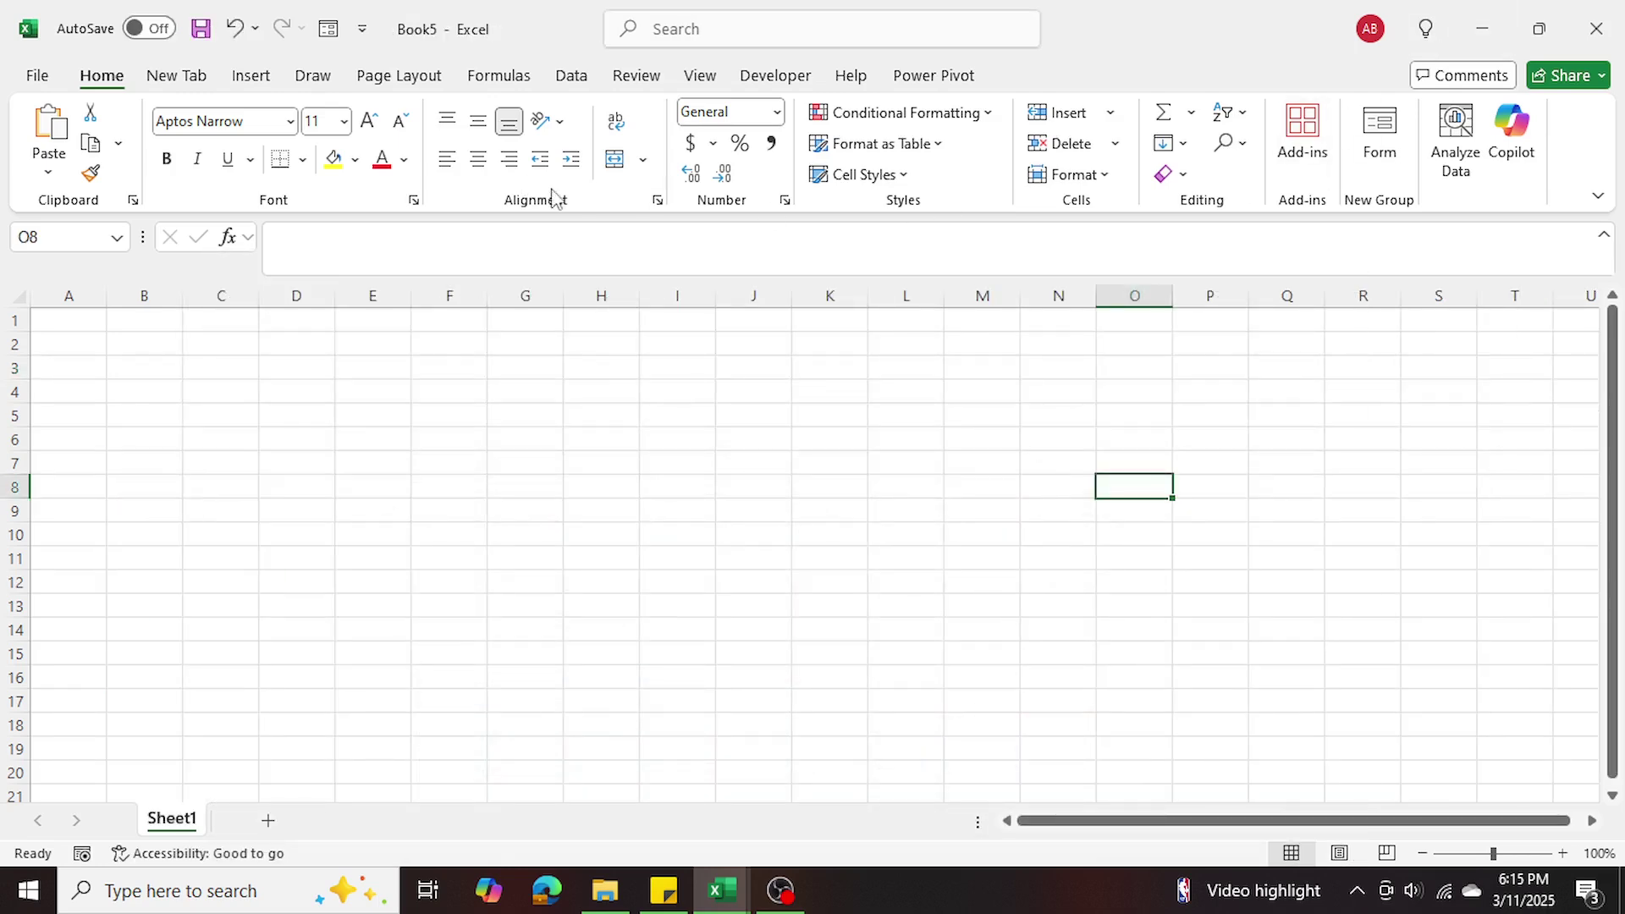
left_click(1481, 25)
left_click(1480, 21)
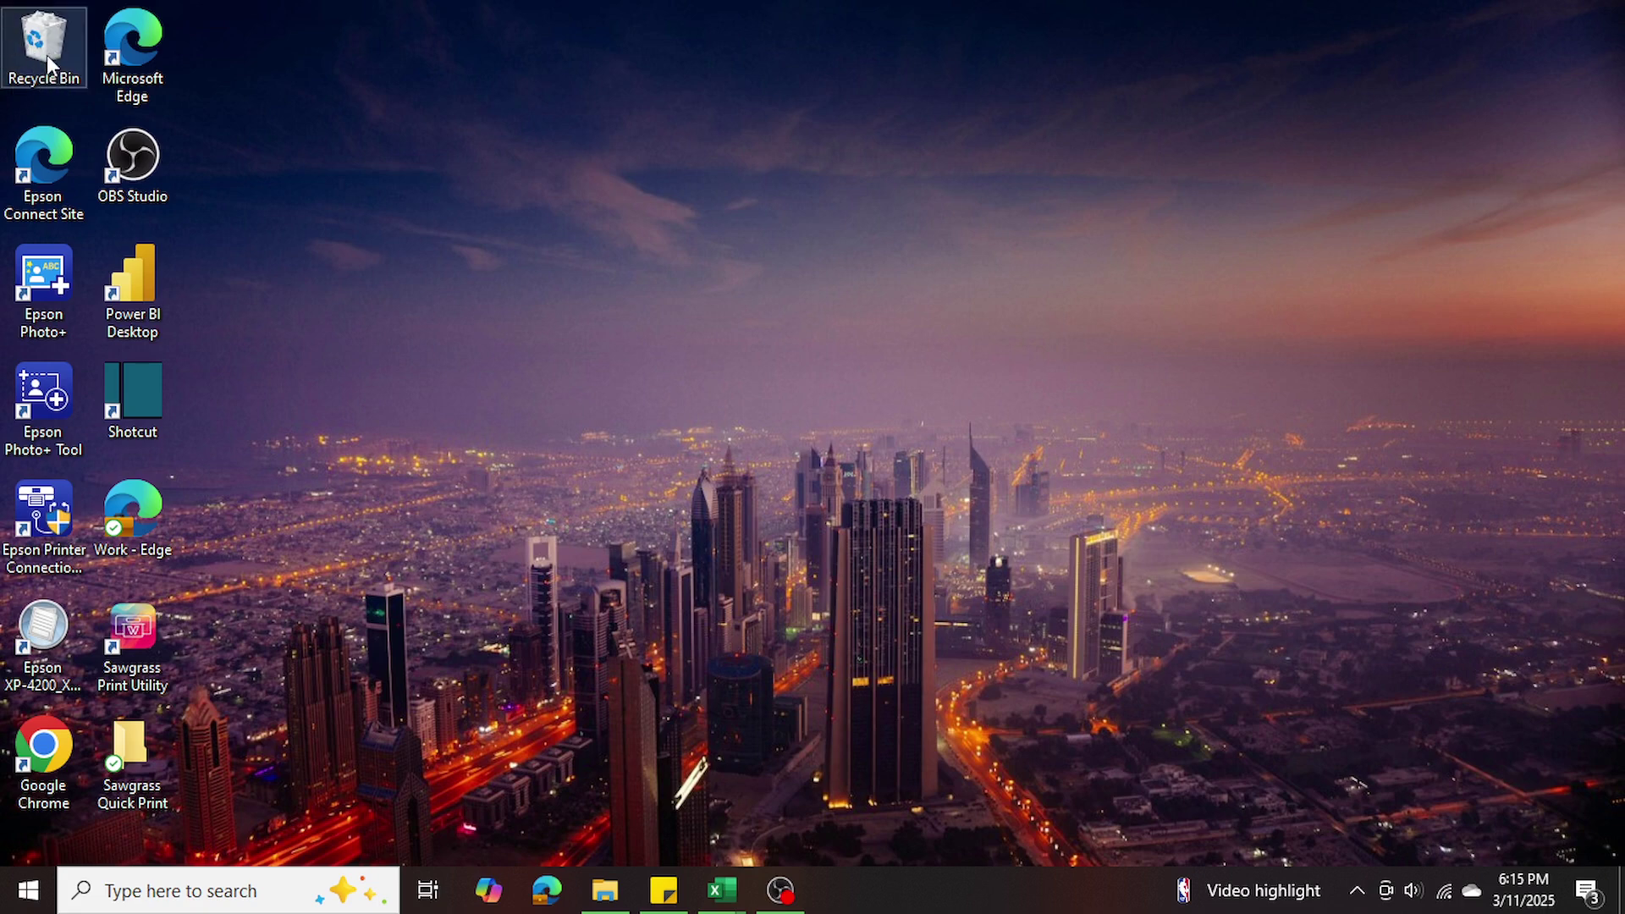
left_click_drag(47, 54, 621, 319)
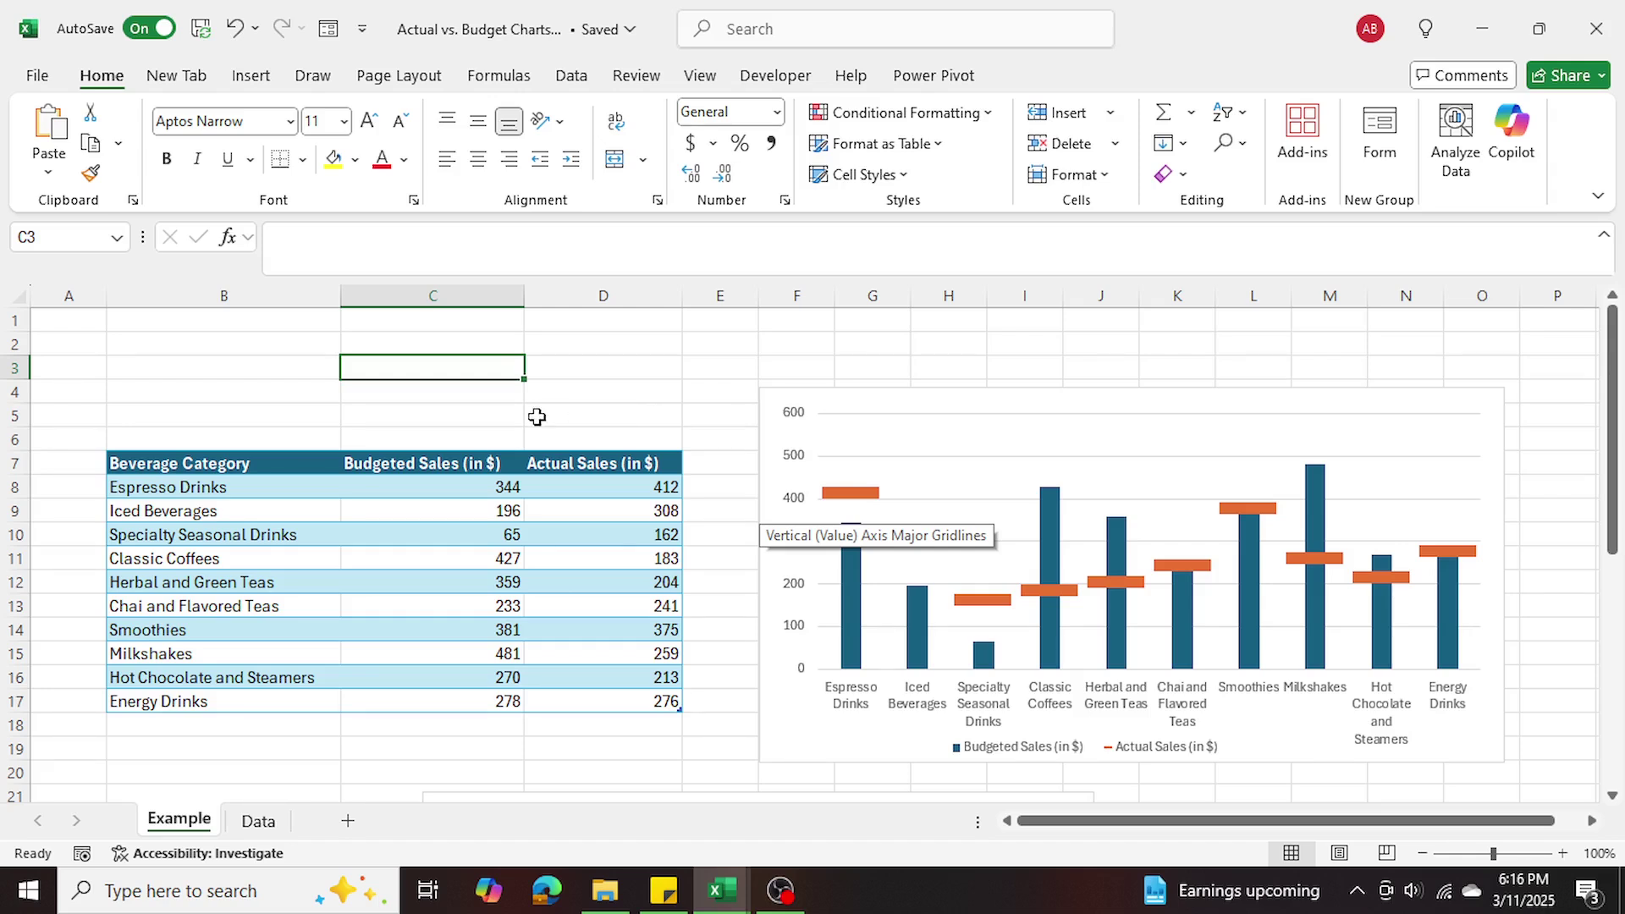
double_click(281, 389)
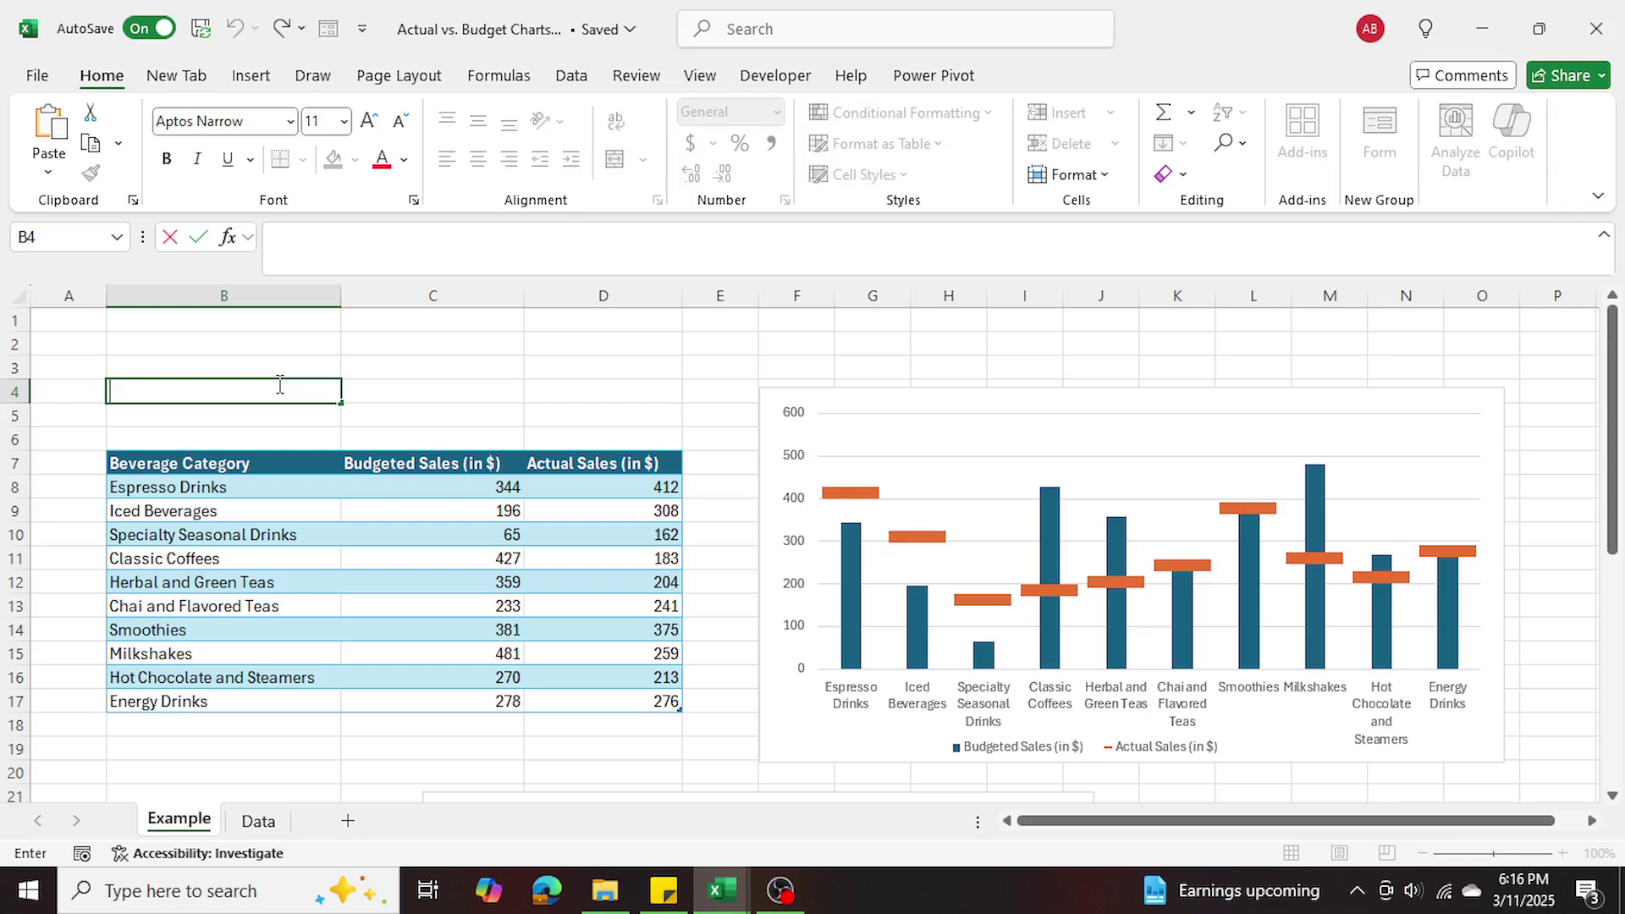
left_click(468, 370)
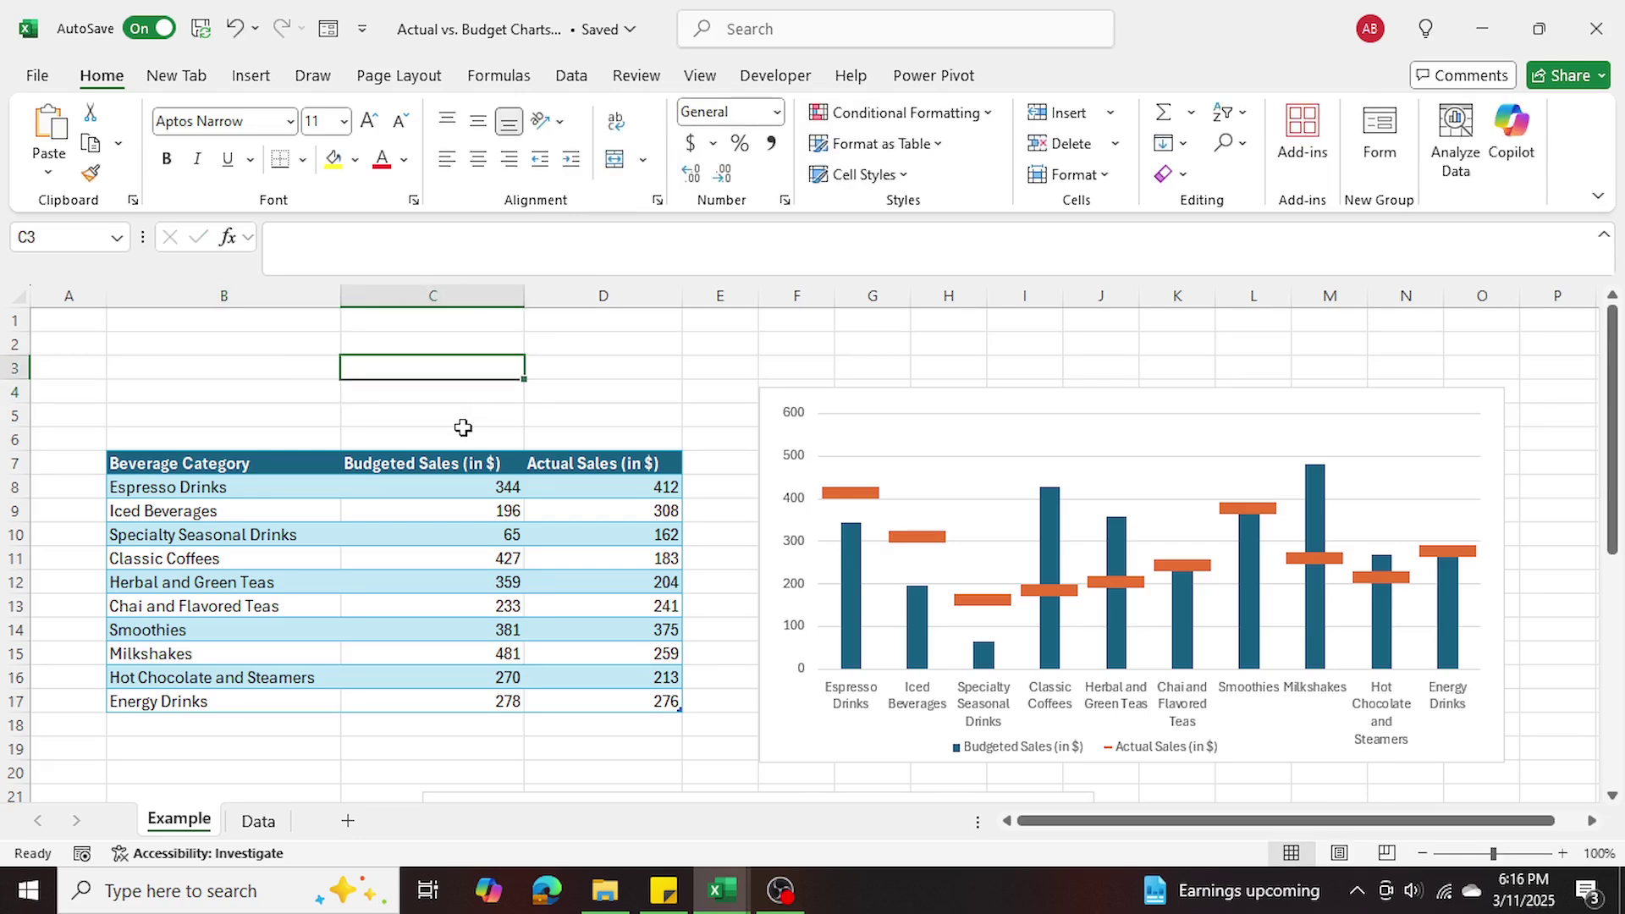